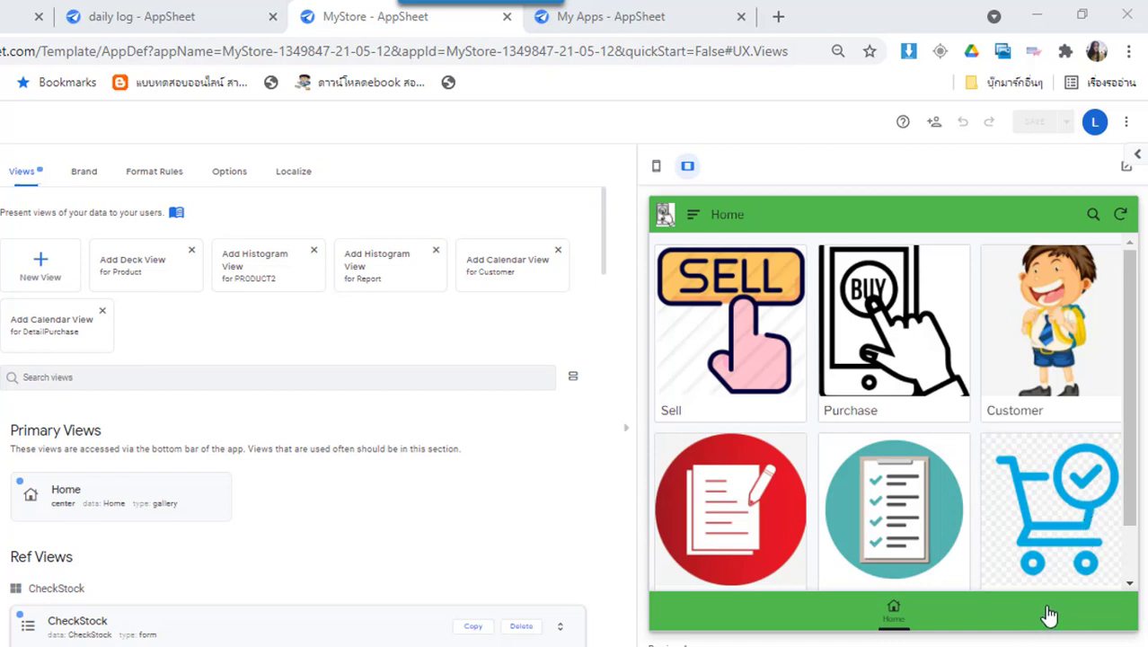
Step: Open the Sell form in the app preview and look through its fields
{"action": "left_click", "coordinate": [770, 342]}
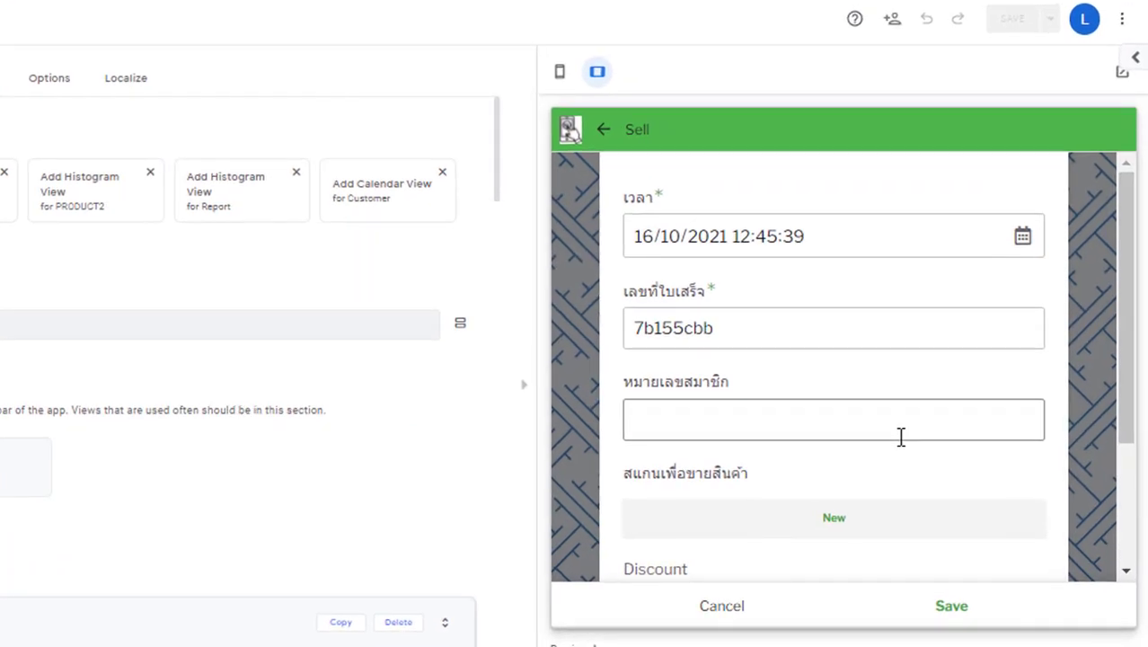
{"action": "left_click", "coordinate": [1127, 526]}
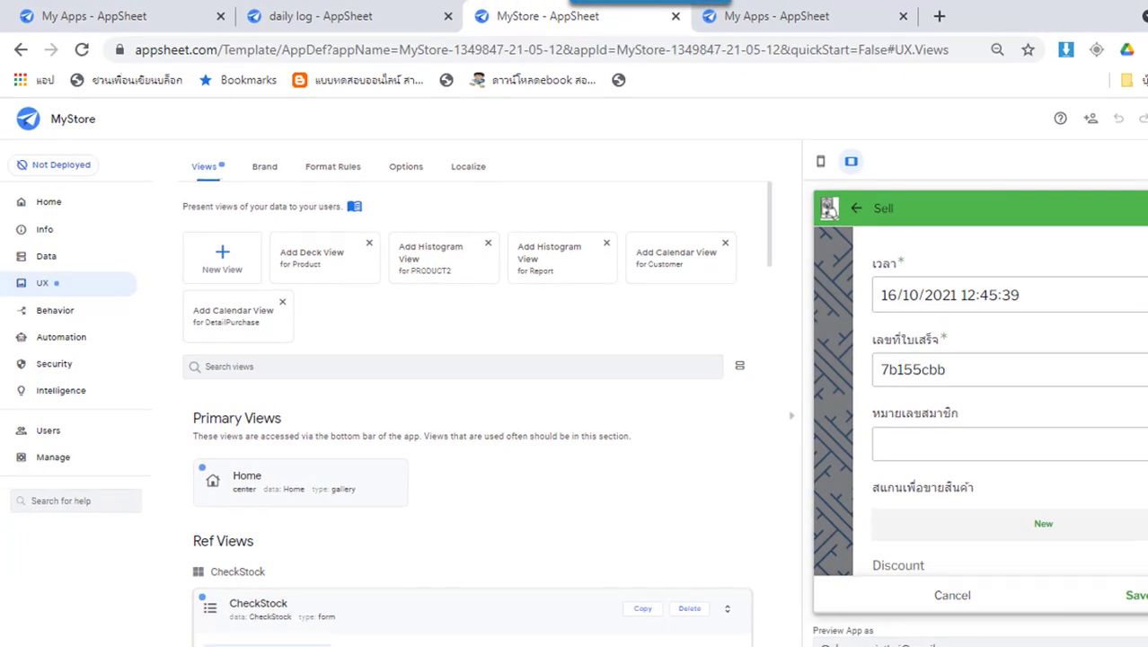
Step: Open the Product table's column definitions, leave the Sell form in the preview, and review the app formula of the CurrentStock column
{"action": "left_click", "coordinate": [49, 256]}
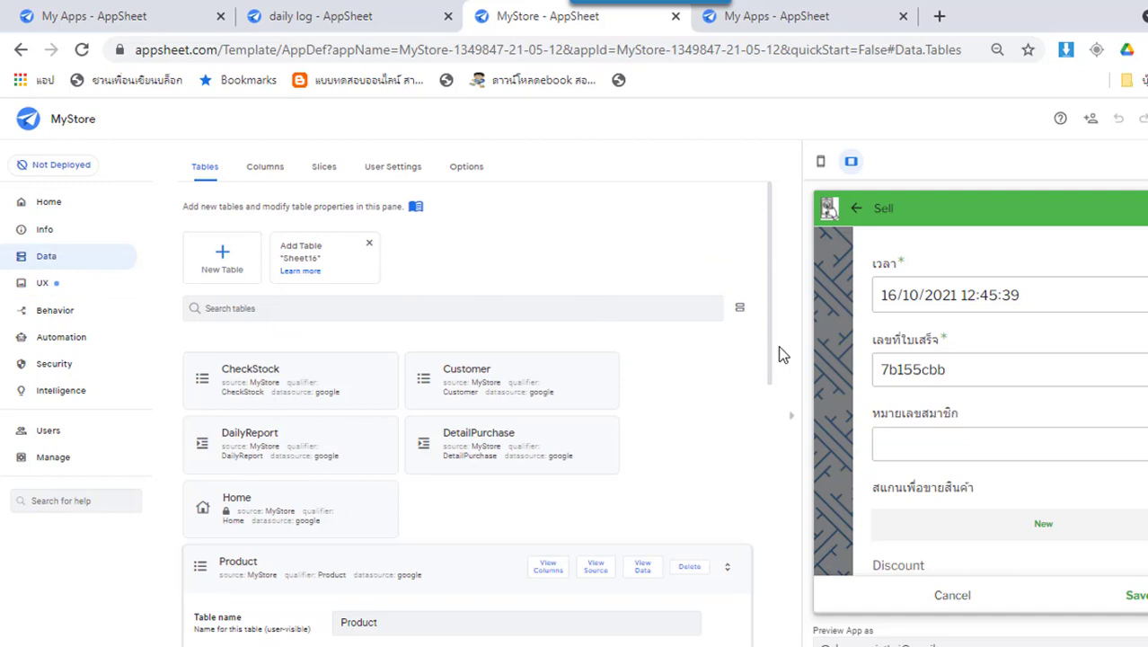
{"action": "scroll", "coordinate": [777, 386], "scroll_direction": "down", "scroll_amount": 3}
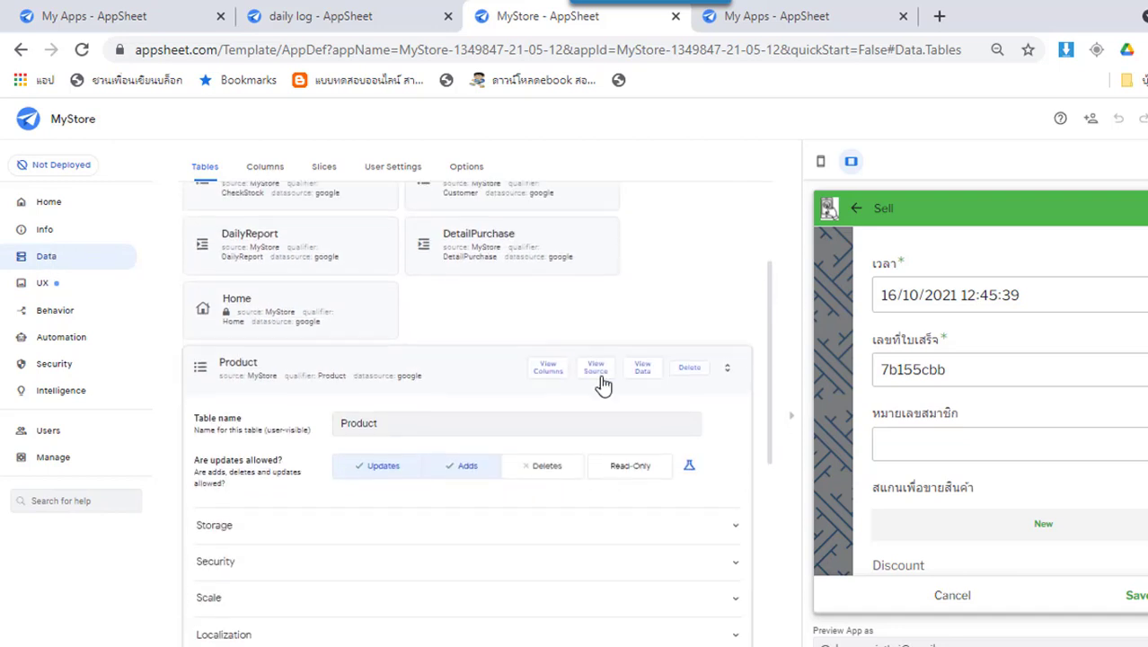
{"action": "left_click", "coordinate": [547, 369]}
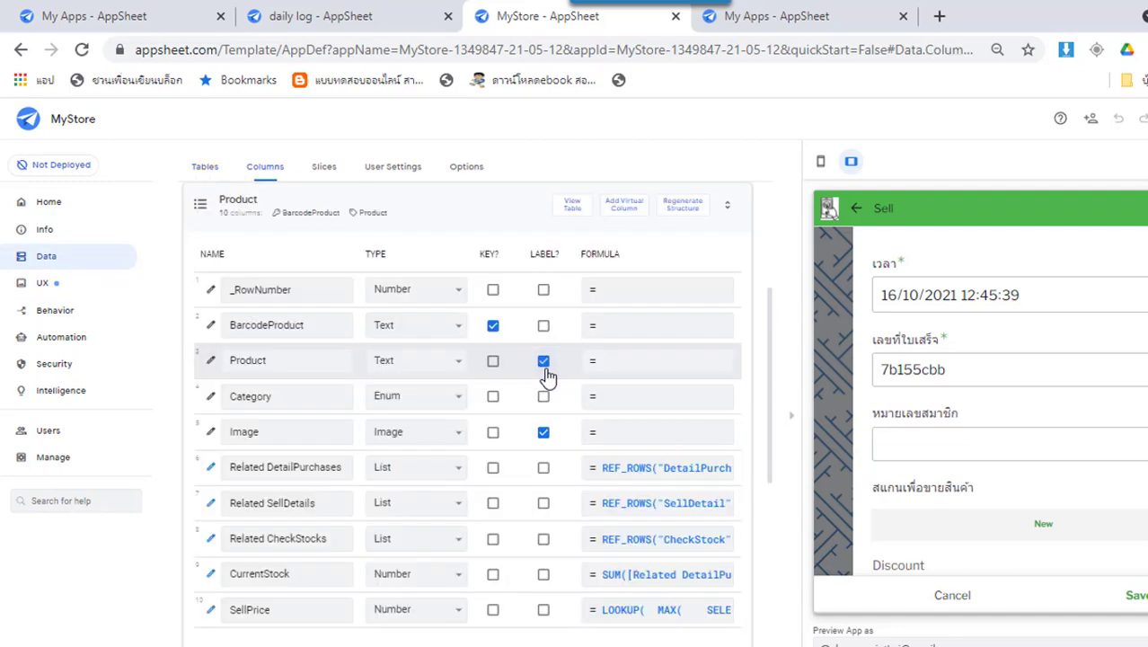
{"action": "left_click", "coordinate": [950, 600]}
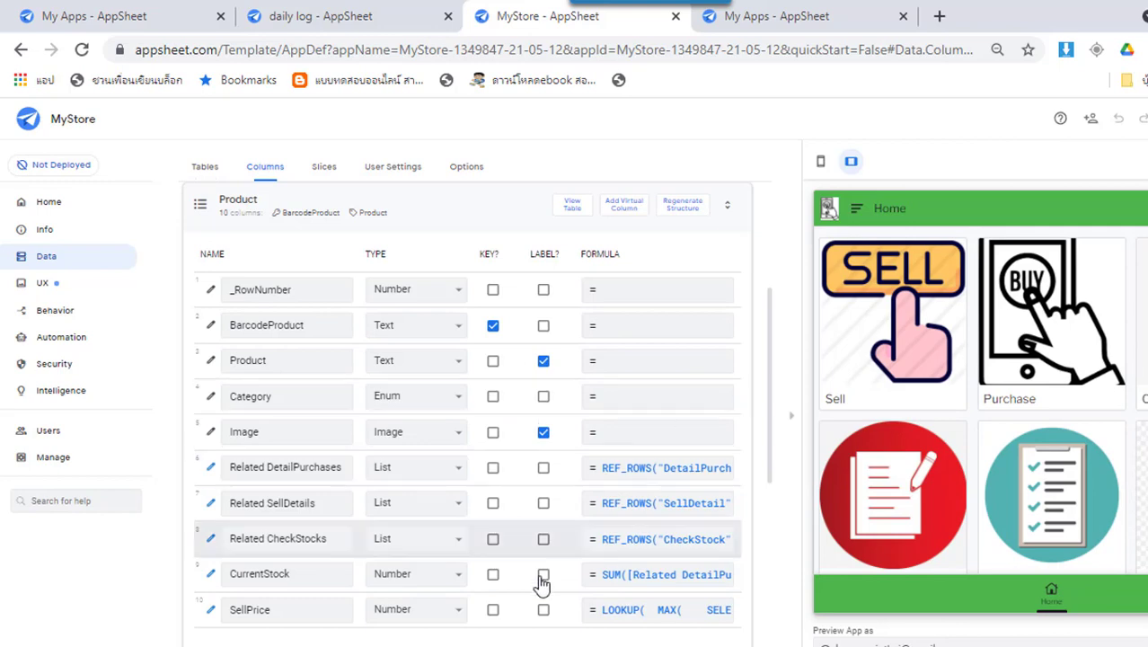
{"action": "left_click", "coordinate": [306, 573]}
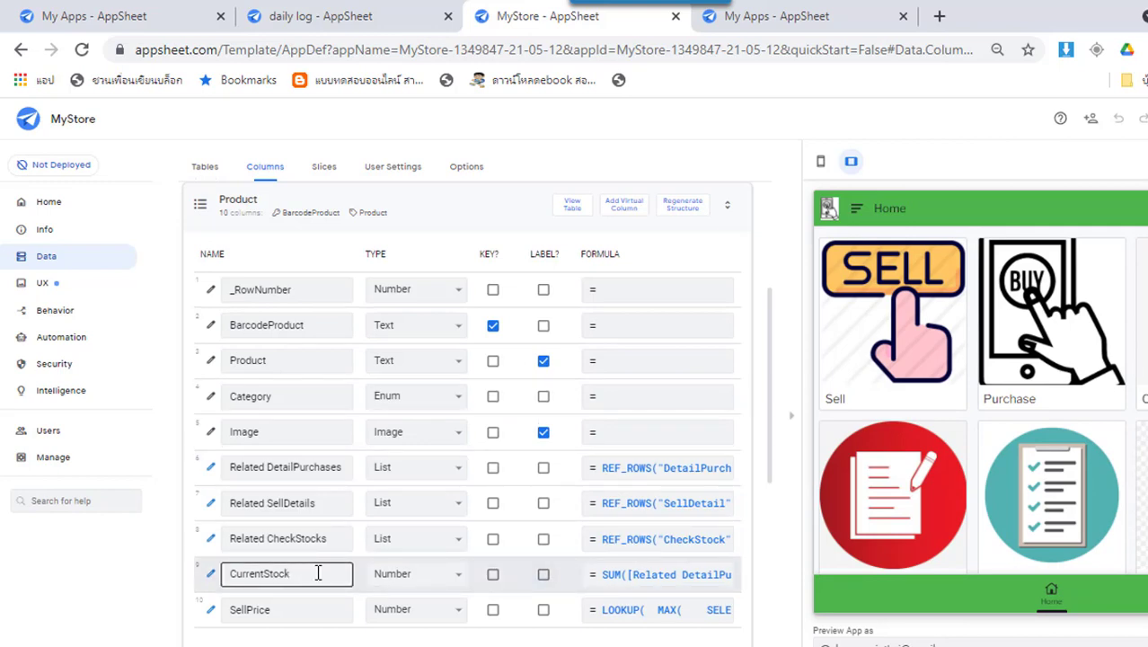
{"action": "left_click", "coordinate": [666, 576]}
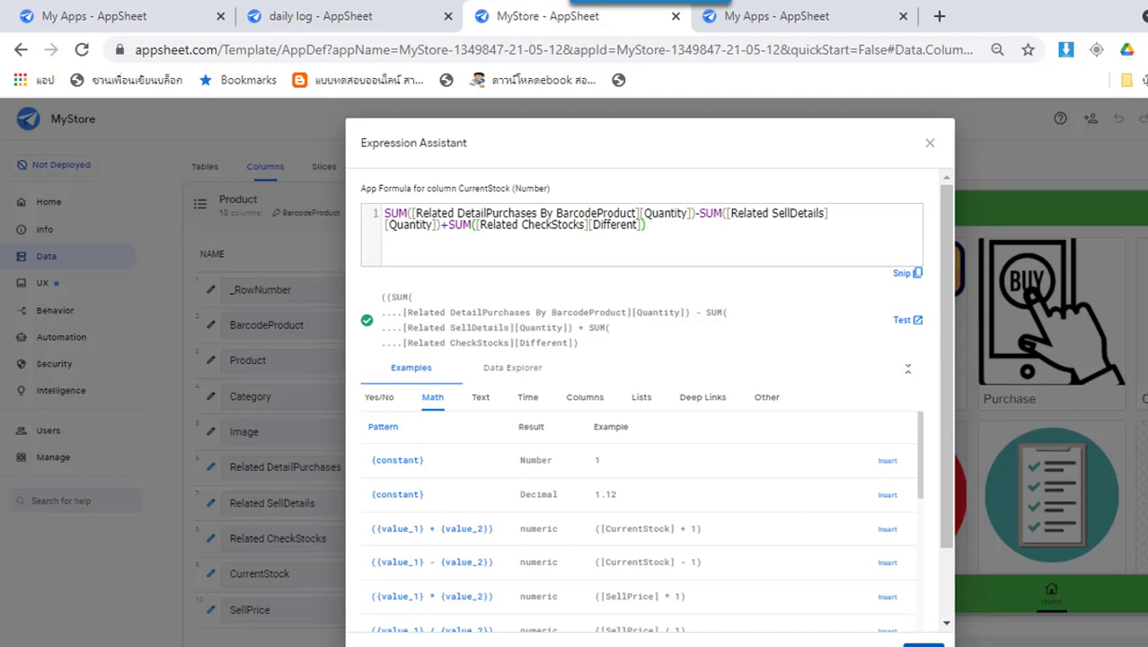
{"action": "left_click", "coordinate": [922, 644]}
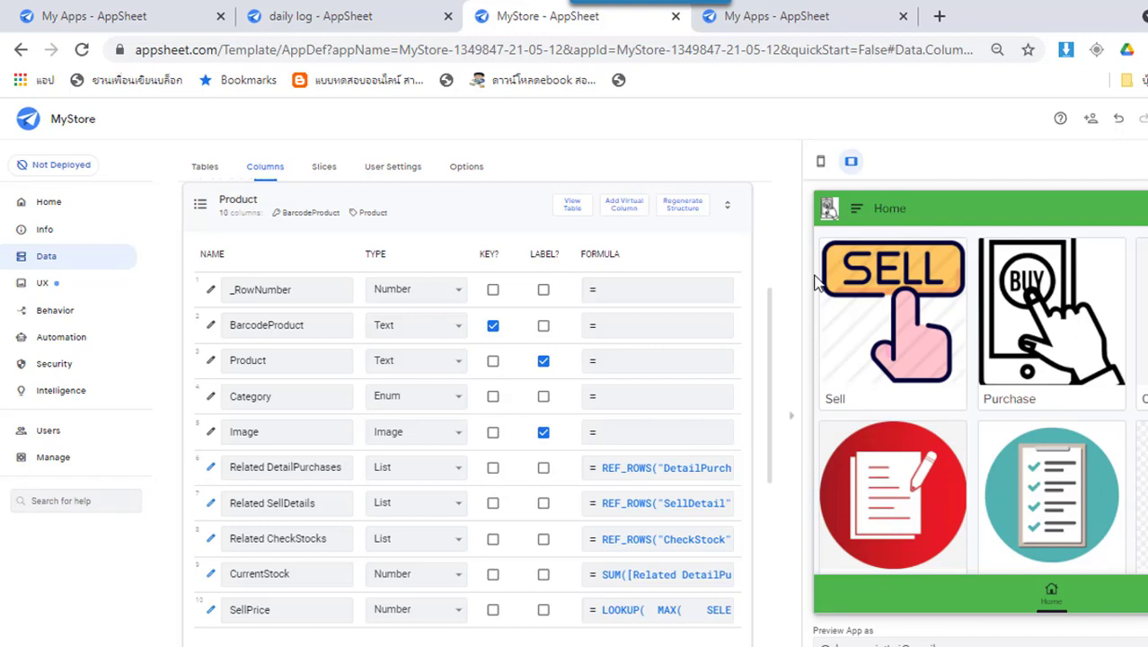
Step: Create a new slice of the Product table and name it ProductRemain
{"action": "left_click", "coordinate": [325, 171]}
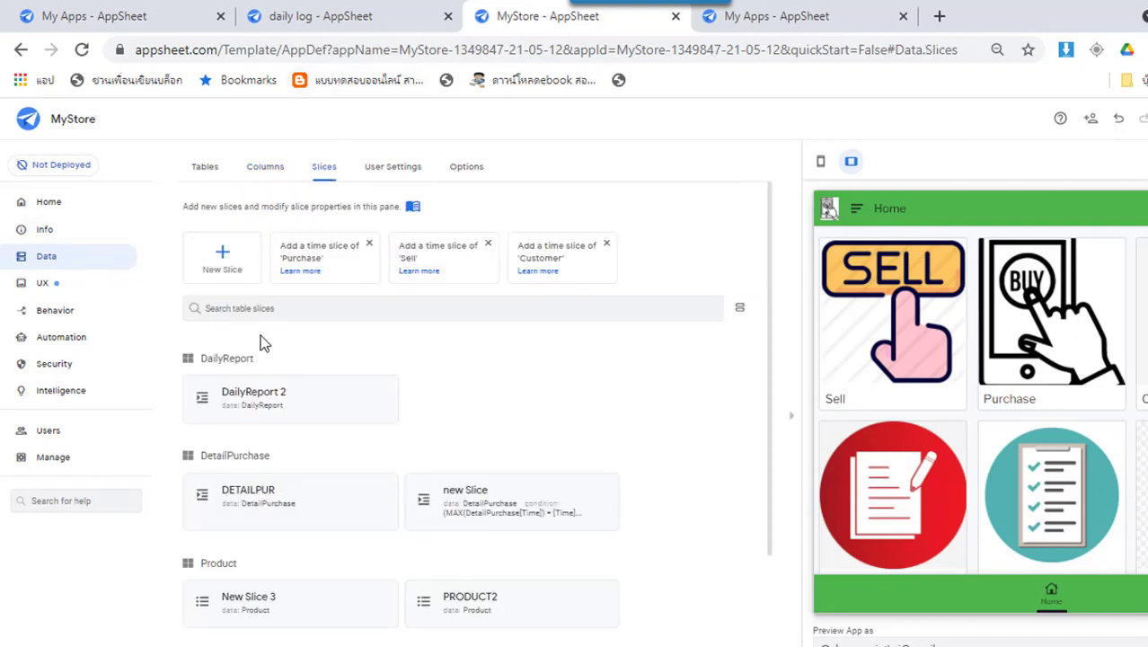
{"action": "left_click", "coordinate": [222, 256]}
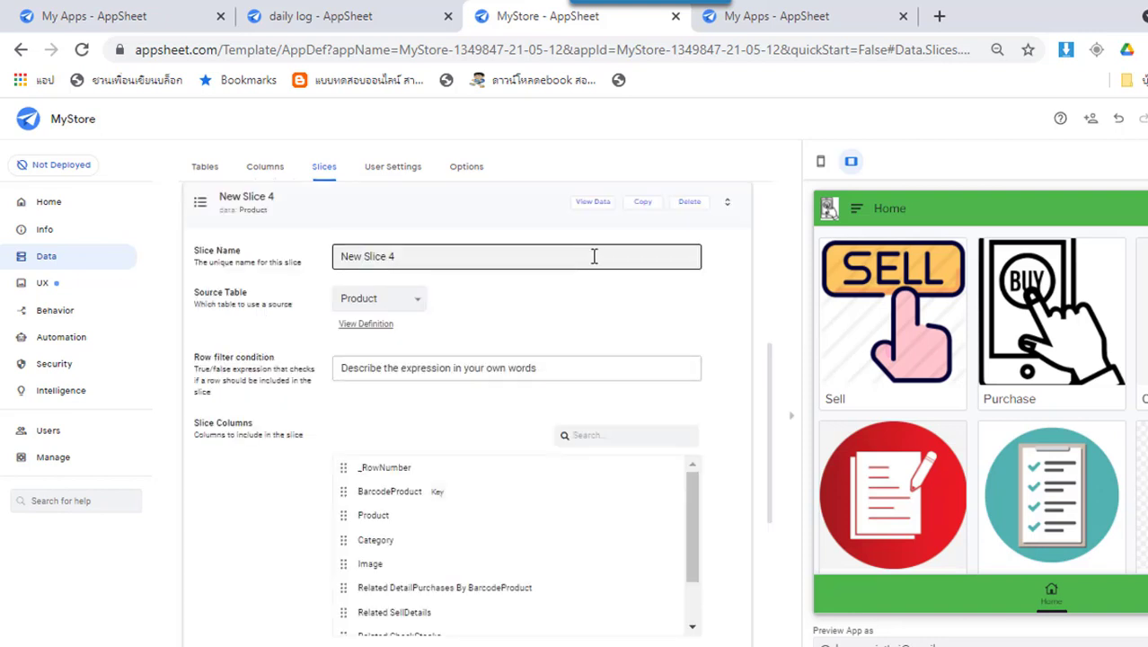
{"action": "left_click", "coordinate": [513, 247]}
{"action": "key", "text": "BackSpace"}
{"action": "key", "text": "BackSpace"}
{"action": "key", "text": "BackSpace"}
{"action": "key", "text": "BackSpace"}
{"action": "key", "text": "BackSpace"}
{"action": "key", "text": "BackSpace"}
{"action": "key", "text": "BackSpace"}
{"action": "key", "text": "BackSpace"}
{"action": "key", "text": "BackSpace"}
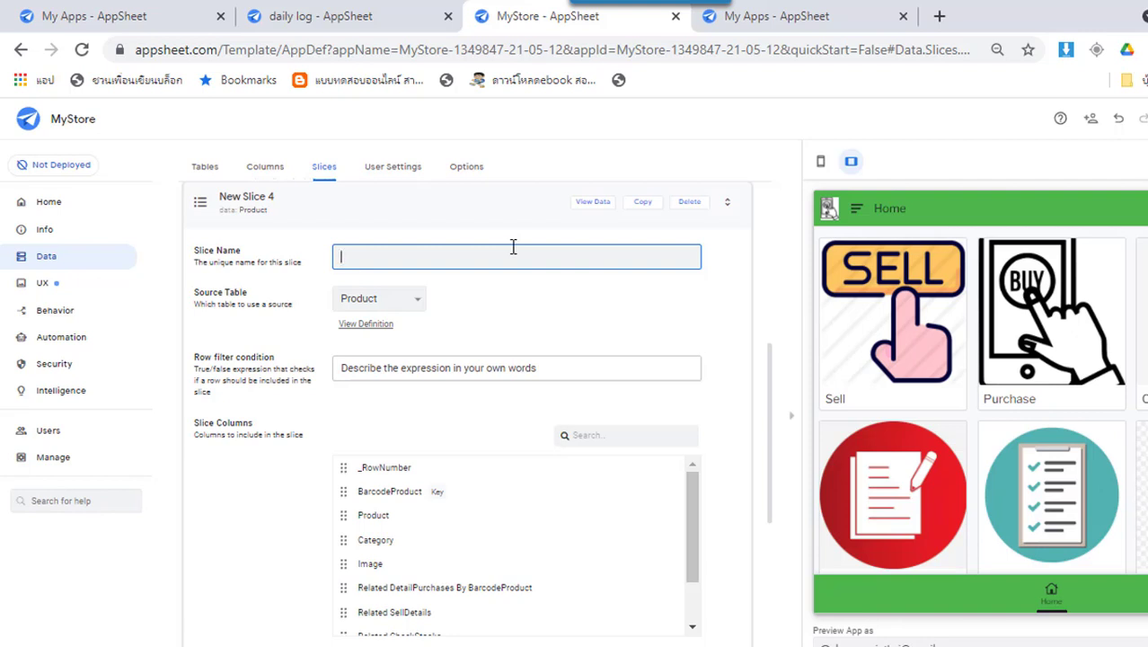
{"action": "type", "text": "w"}
{"action": "key", "text": "BackSpace"}
{"action": "type", "text": "Want"}
{"action": "key", "text": "BackSpace"}
{"action": "key", "text": "BackSpace"}
{"action": "key", "text": "BackSpace"}
{"action": "key", "text": "BackSpace"}
{"action": "type", "text": "ProductRemain"}
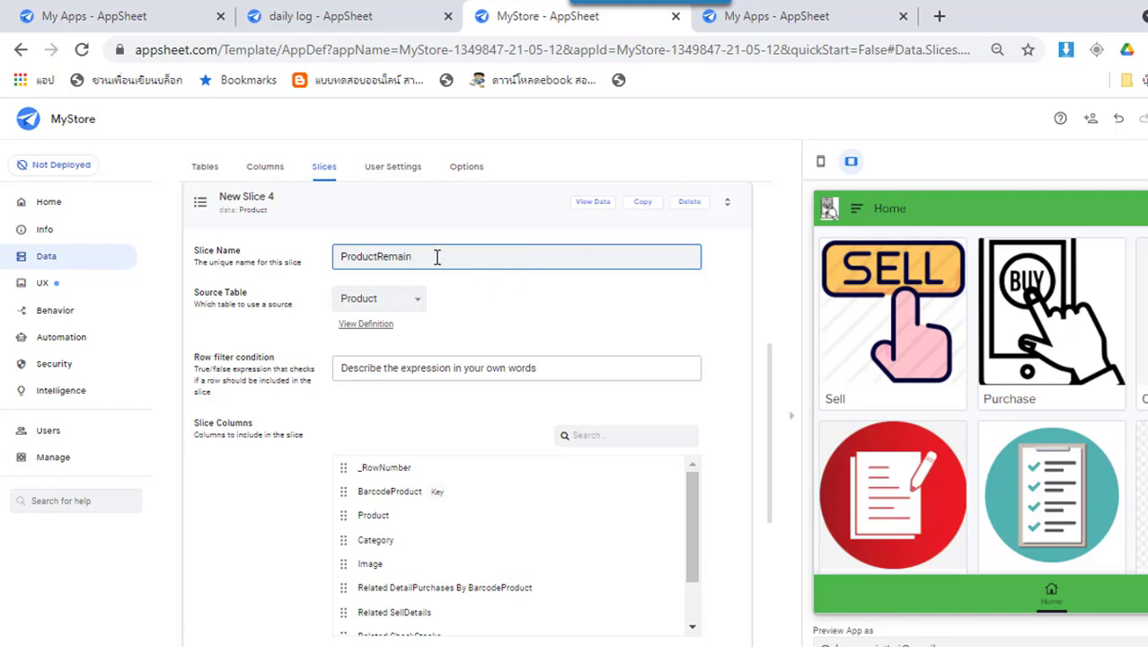
{"action": "left_click", "coordinate": [386, 304]}
{"action": "left_click", "coordinate": [412, 300]}
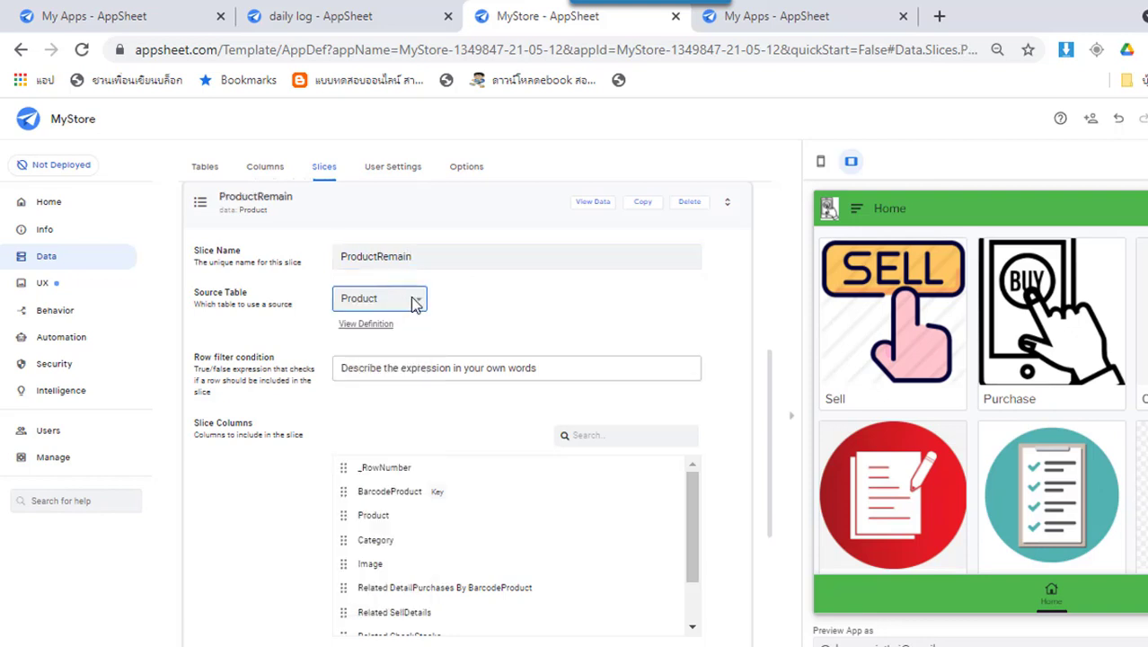
{"action": "left_click", "coordinate": [589, 365]}
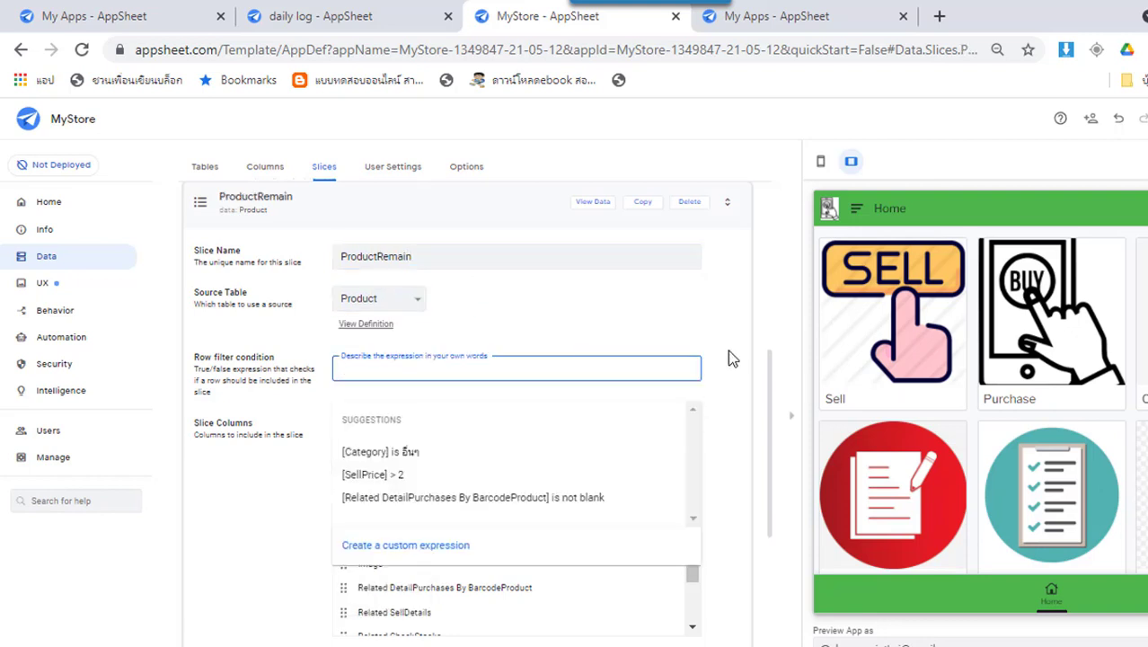
{"action": "left_click", "coordinate": [772, 319]}
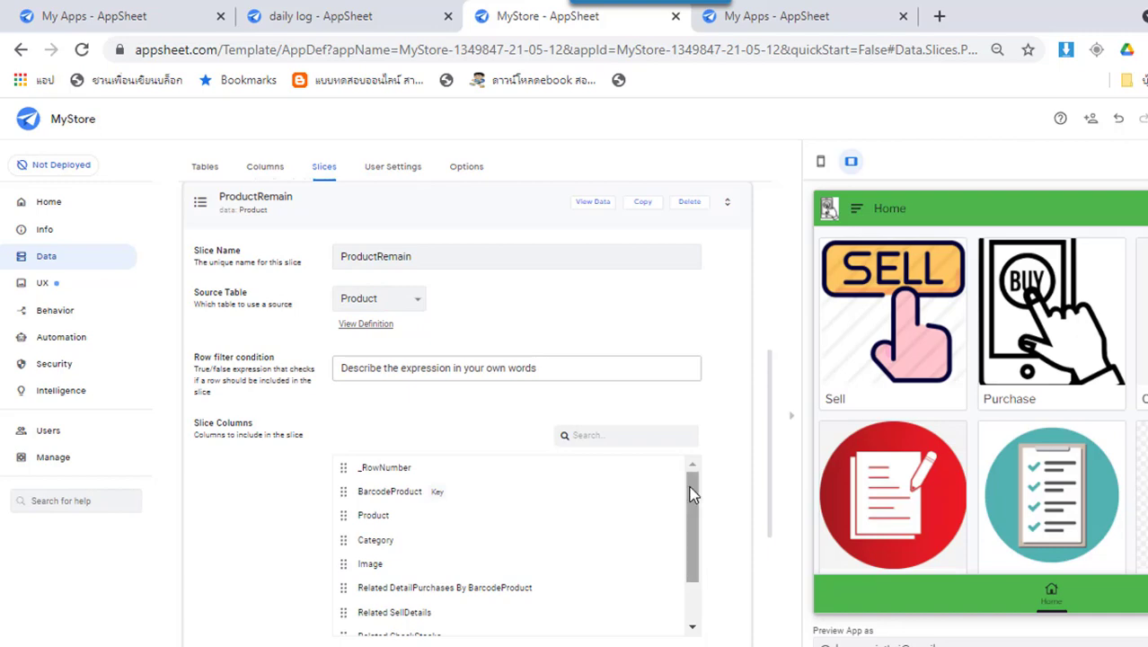
Step: Remove the Related DetailPurchases By BarcodeProduct, Related SellDetails, Related CheckStocks and SellPrice columns from the ProductRemain slice
{"action": "mouse_move", "coordinate": [692, 487]}
{"action": "left_mouse_down"}
{"action": "mouse_move", "coordinate": [691, 525]}
{"action": "mouse_move", "coordinate": [691, 503]}
{"action": "left_mouse_up"}
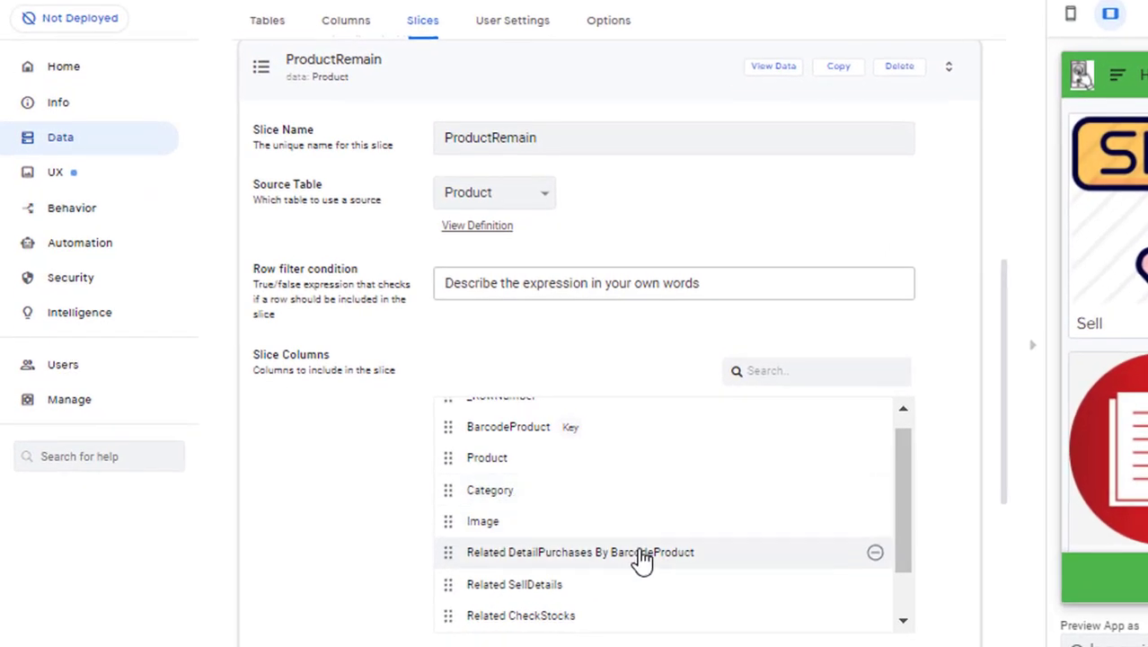
{"action": "left_click", "coordinate": [874, 553]}
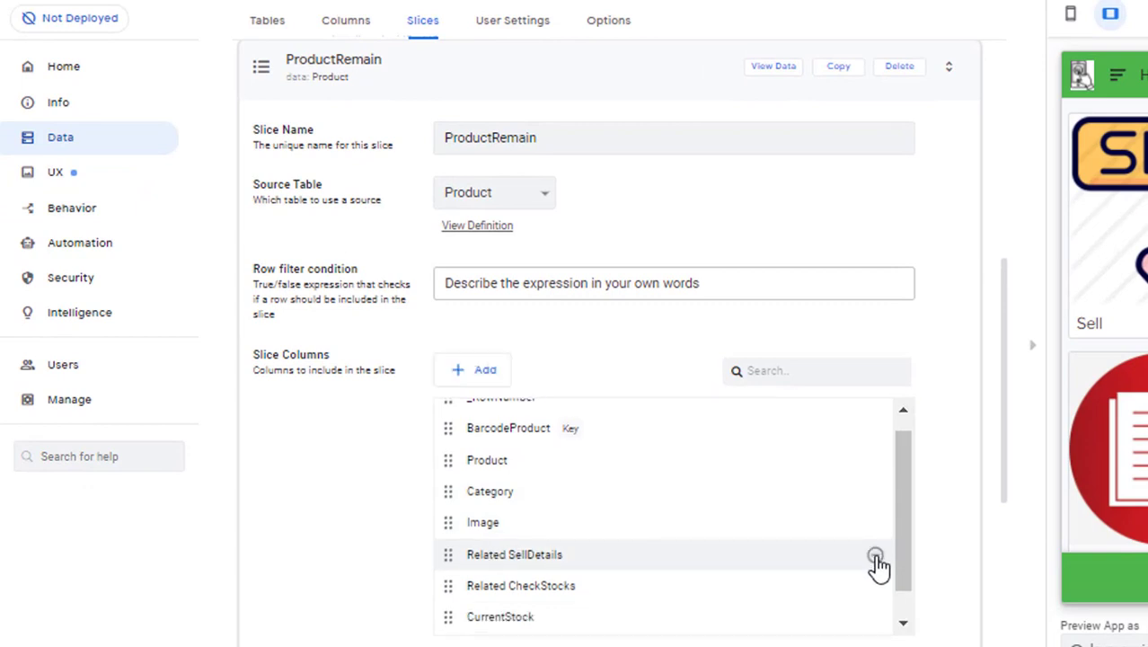
{"action": "left_click", "coordinate": [875, 556]}
{"action": "left_click", "coordinate": [876, 555]}
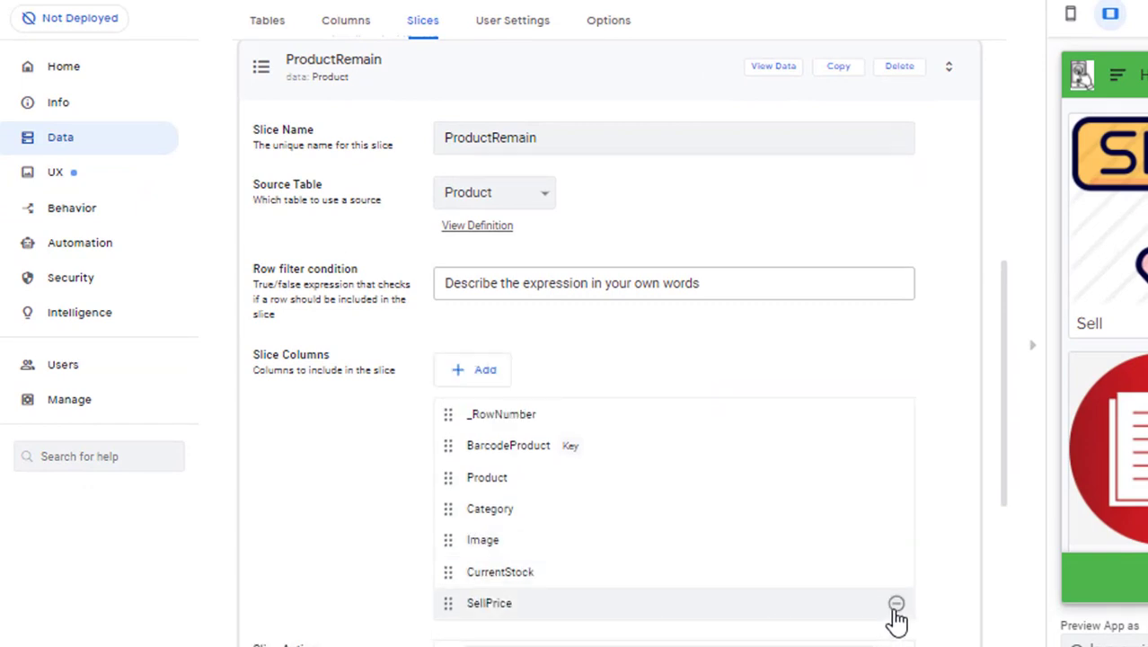
{"action": "left_click", "coordinate": [895, 603]}
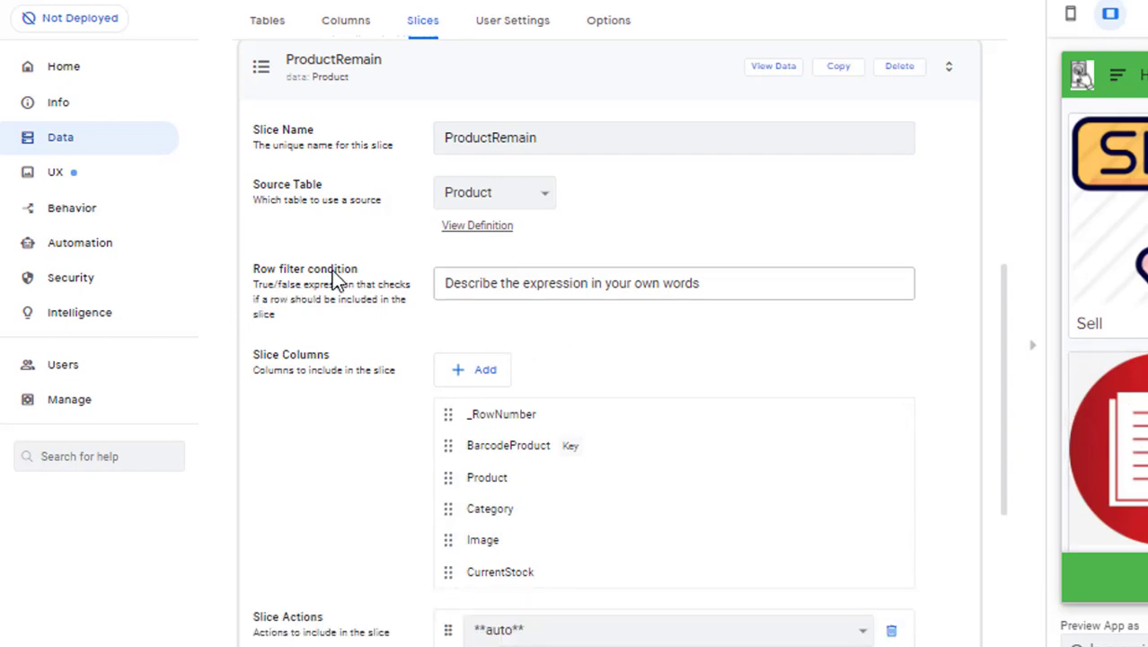
Step: Set the slice's row filter condition to the suggested expression [CurrentStock] > 2
{"action": "left_click", "coordinate": [494, 278]}
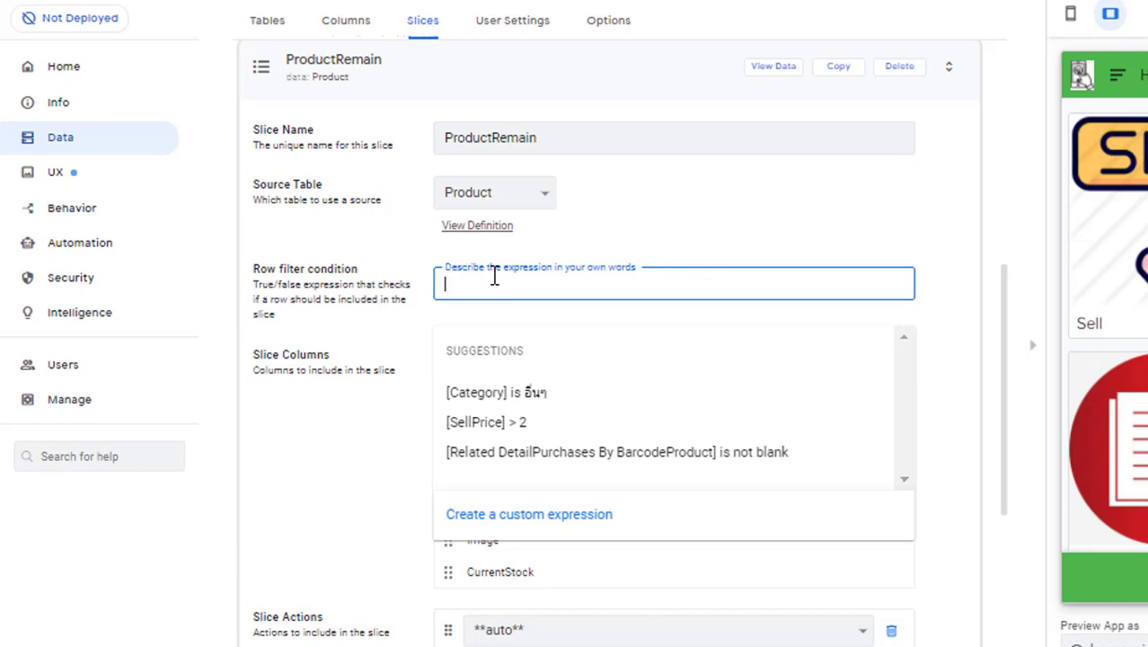
{"action": "type", "text": "[C"}
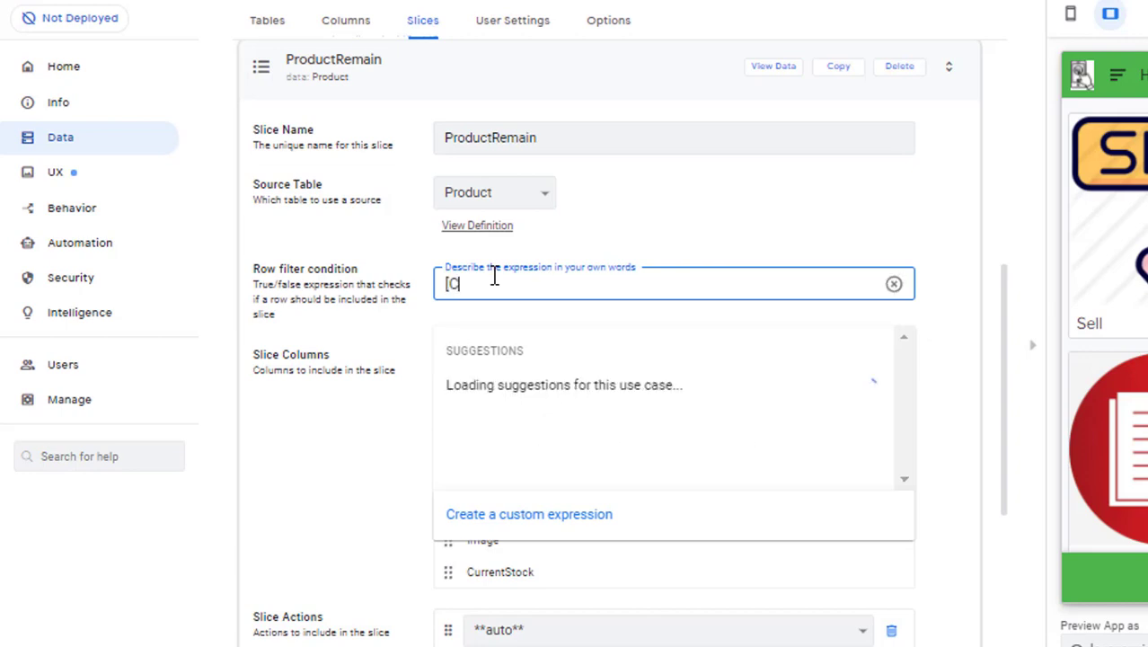
{"action": "type", "text": "ur"}
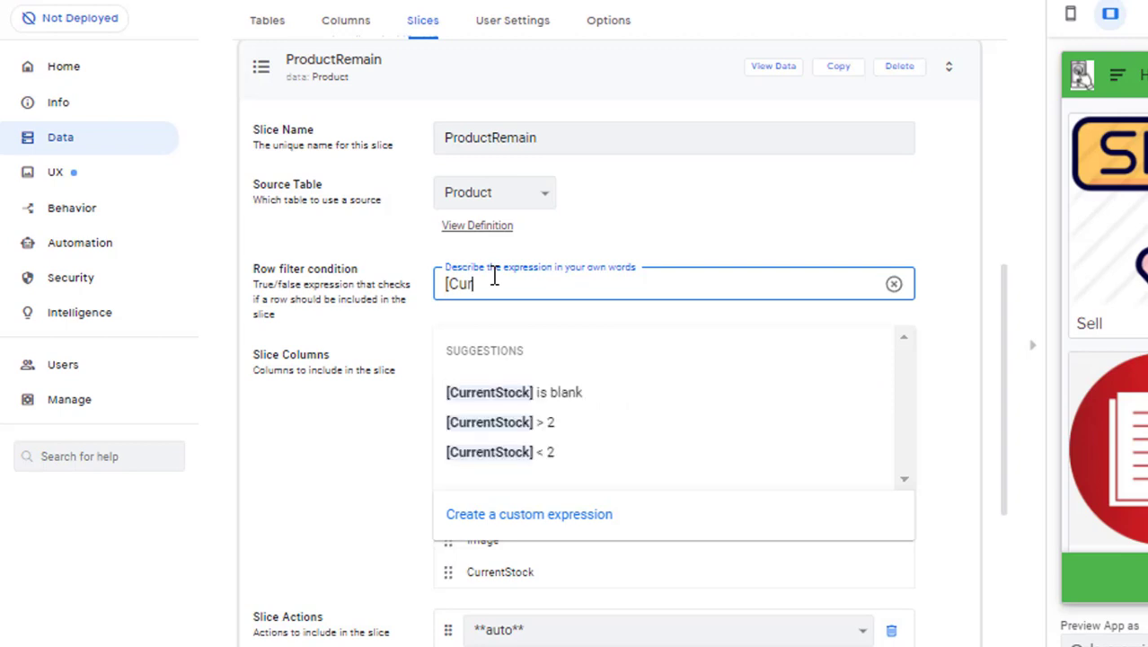
{"action": "left_click", "coordinate": [502, 430]}
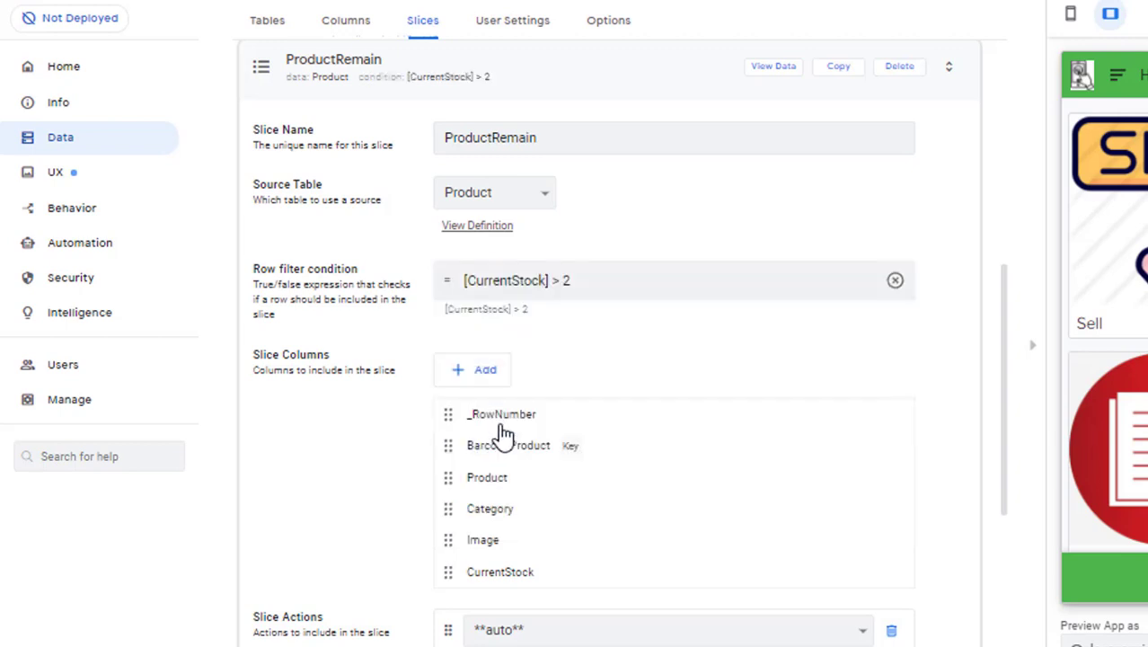
Step: Edit the slice's row filter expression to [CurrentStock] <= 0 and save the expression
{"action": "left_click", "coordinate": [564, 280]}
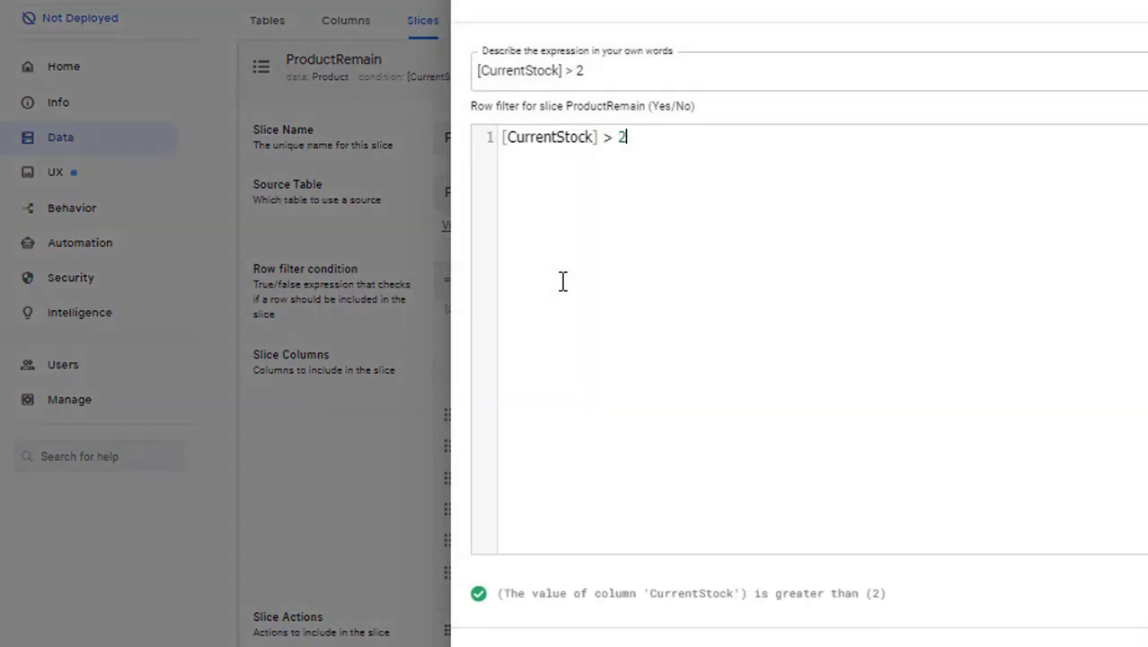
{"action": "left_click", "coordinate": [618, 139]}
{"action": "key", "text": "BackSpace"}
{"action": "key", "text": "BackSpace"}
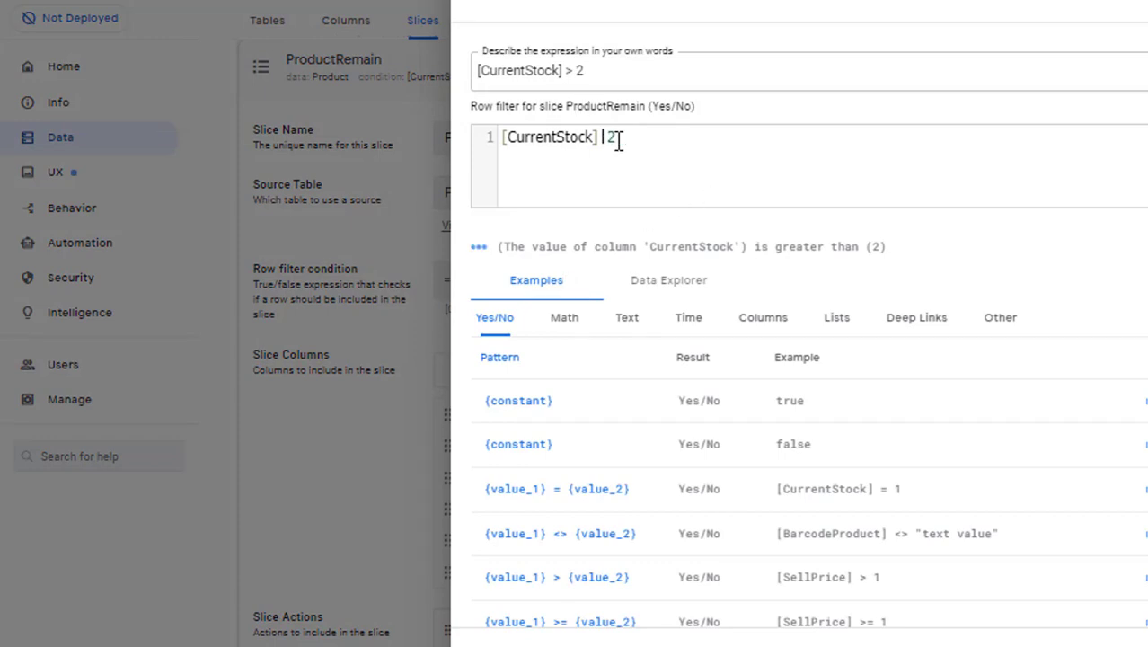
{"action": "type", "text": "<="}
{"action": "key", "text": "Delete"}
{"action": "type", "text": "0"}
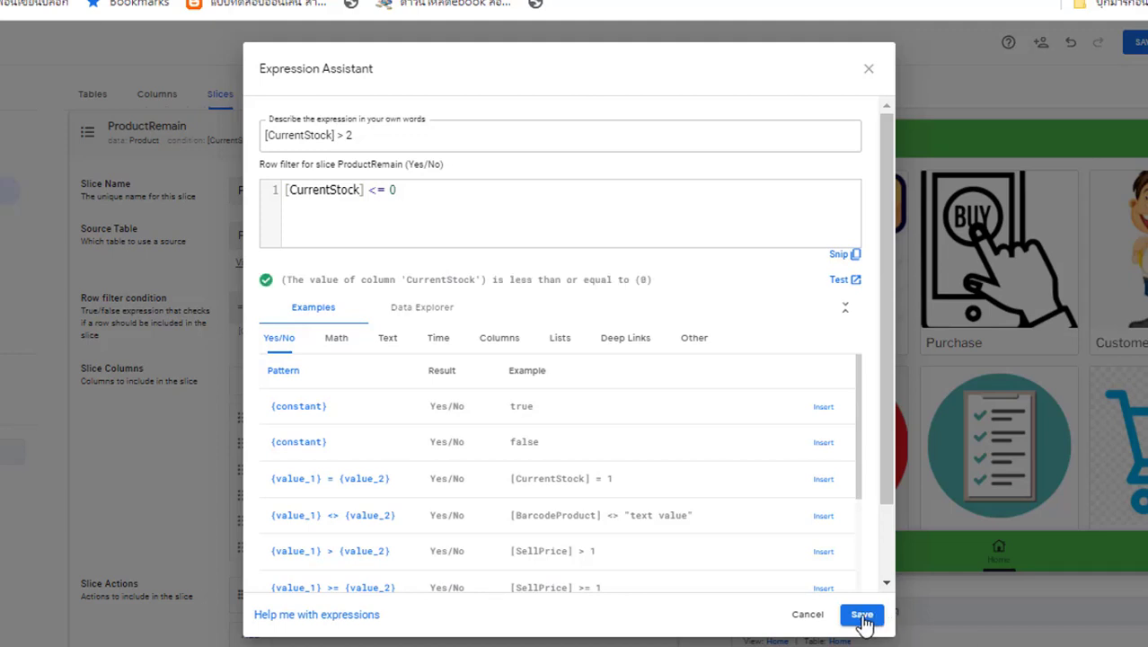
{"action": "left_click", "coordinate": [860, 615]}
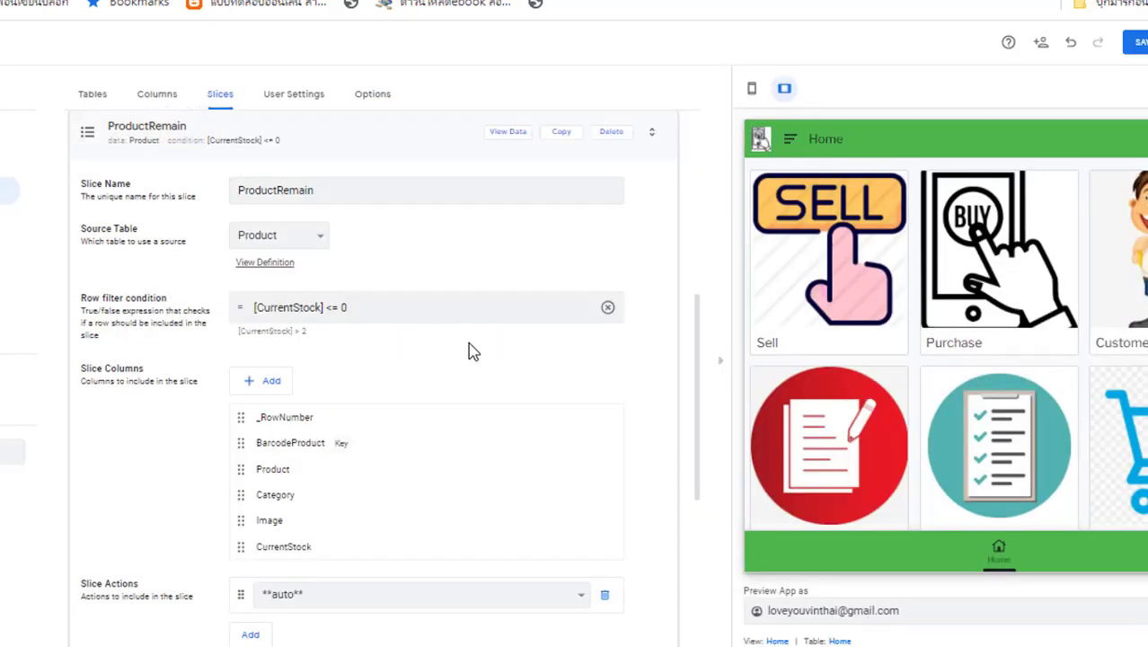
Step: Change the slice's row filter expression to [CurrentStock] <= 2 and save the app
{"action": "left_click", "coordinate": [384, 305]}
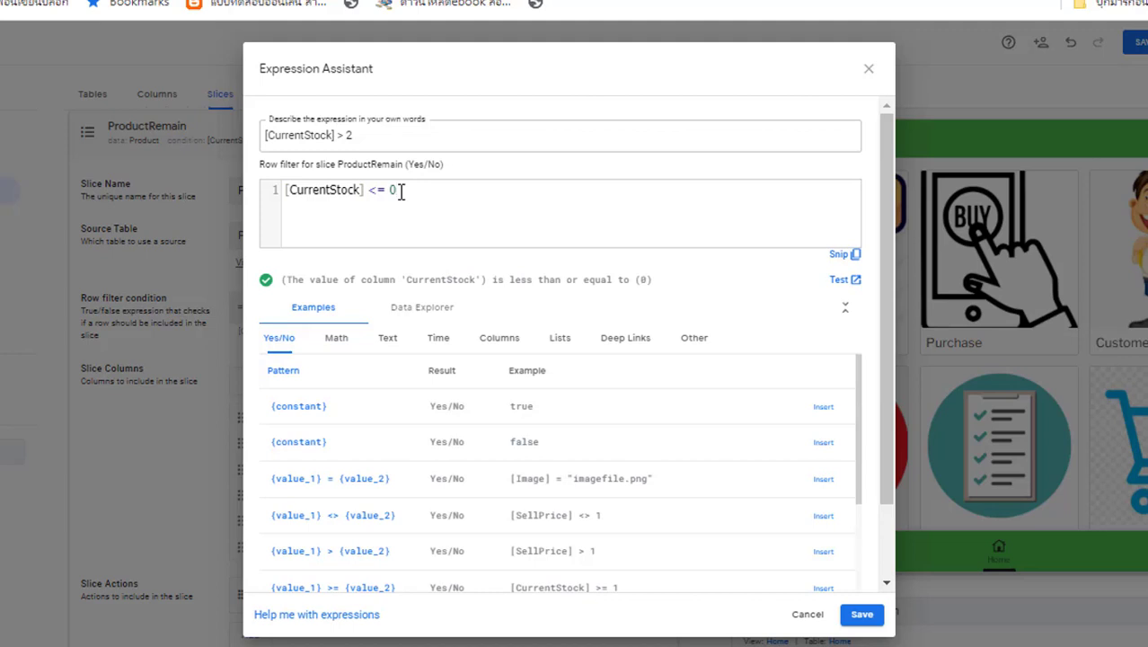
{"action": "key", "text": "BackSpace"}
{"action": "type", "text": "2"}
{"action": "left_click", "coordinate": [864, 618]}
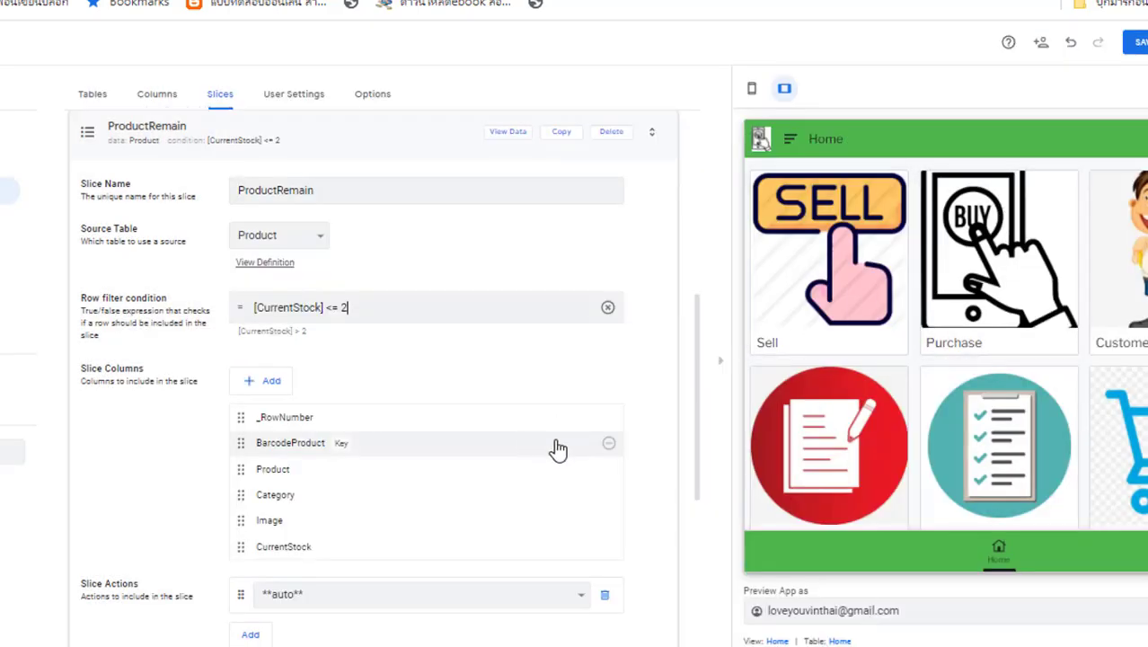
{"action": "left_click", "coordinate": [1139, 45]}
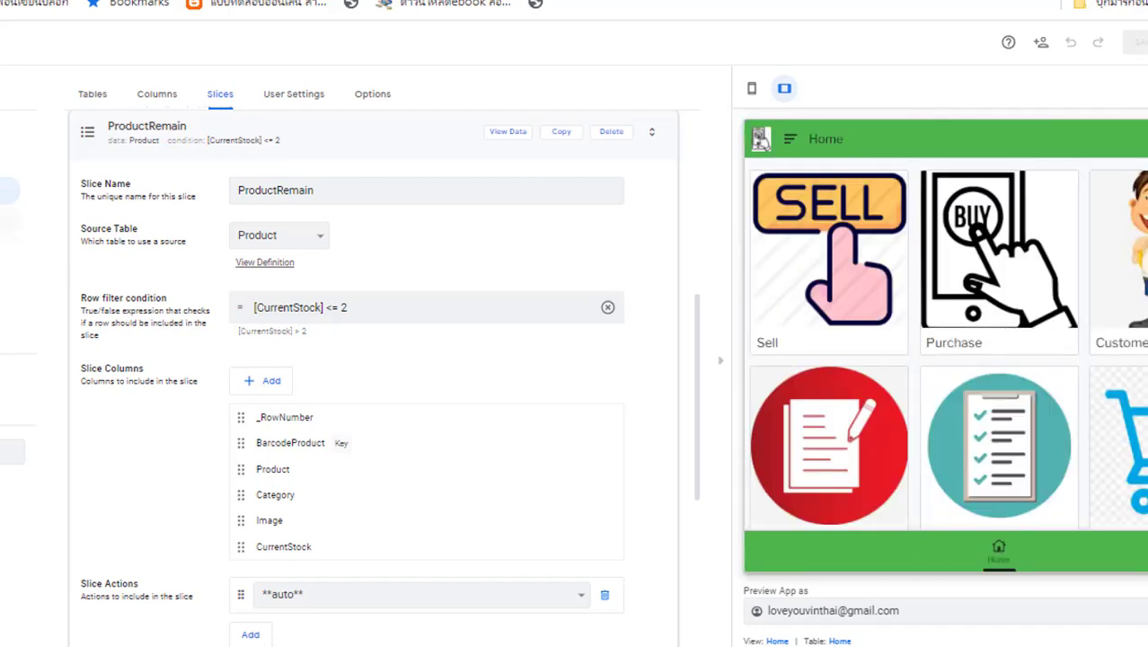
Step: Create a new UX view and name it สินค้าหมด
{"action": "left_click", "coordinate": [9, 219]}
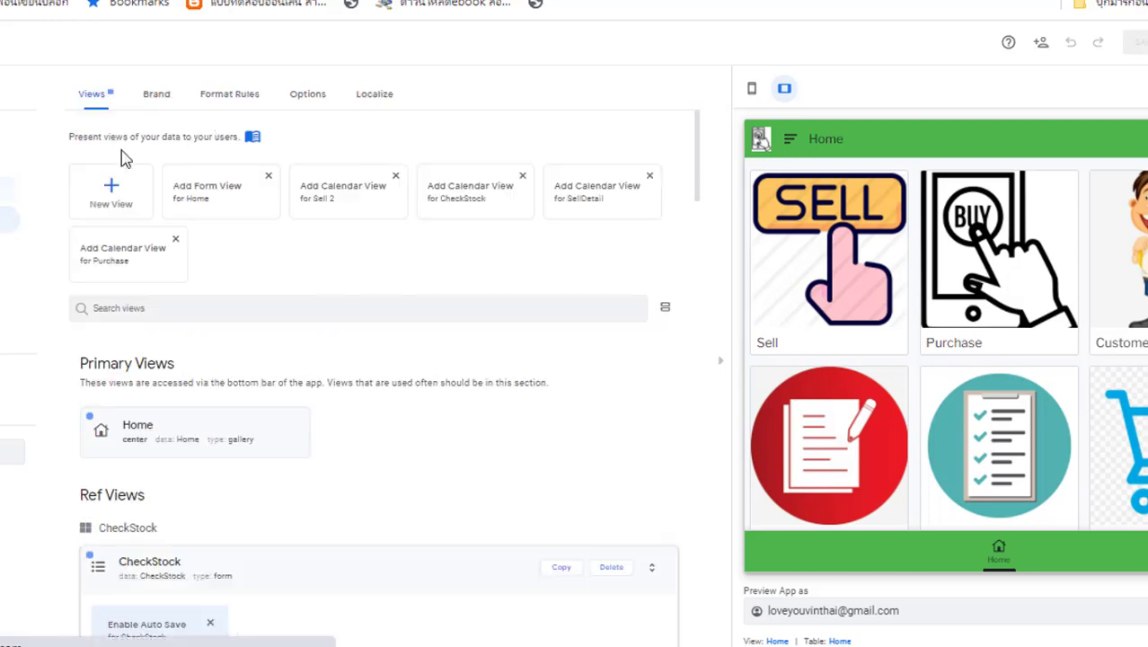
{"action": "left_click", "coordinate": [104, 196]}
{"action": "left_click", "coordinate": [390, 186]}
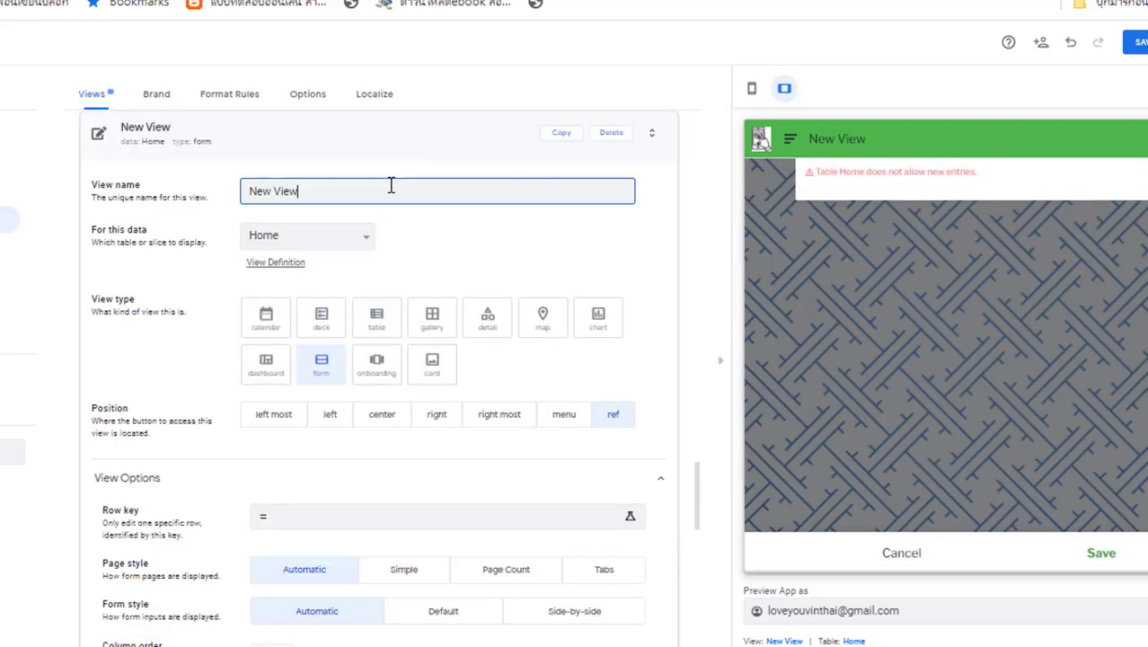
{"action": "key", "text": "BackSpace"}
{"action": "key", "text": "BackSpace"}
{"action": "key", "text": "BackSpace"}
{"action": "key", "text": "BackSpace"}
{"action": "key", "text": "BackSpace"}
{"action": "key", "text": "BackSpace"}
{"action": "key", "text": "BackSpace"}
{"action": "key", "text": "BackSpace"}
{"action": "type", "text": "ป"}
{"action": "key", "text": "BackSpace"}
{"action": "type", "text": "ป"}
{"action": "key", "text": "BackSpace"}
{"action": "type", "text": "ป"}
{"action": "key", "text": "BackSpace"}
{"action": "type", "text": "สินค้าง"}
{"action": "key", "text": "BackSpace"}
{"action": "type", "text": "หมด"}
Step: Set the new view's data source to the ProductRemain (slice)
{"action": "left_click", "coordinate": [374, 235]}
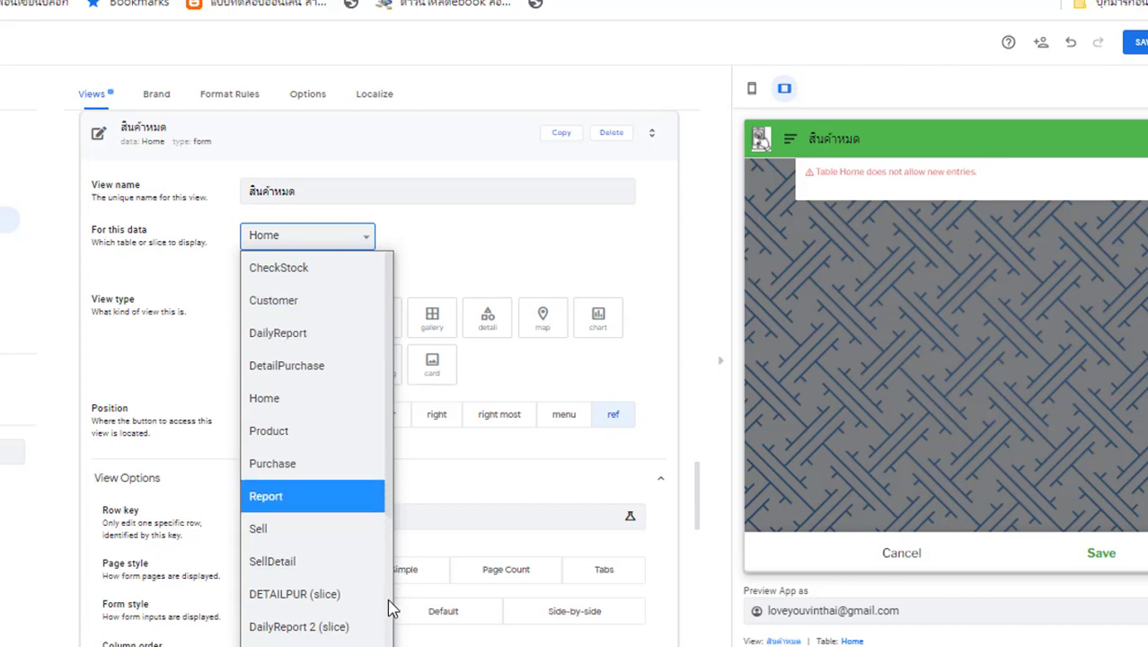
{"action": "scroll", "coordinate": [390, 605], "scroll_direction": "down", "scroll_amount": 3}
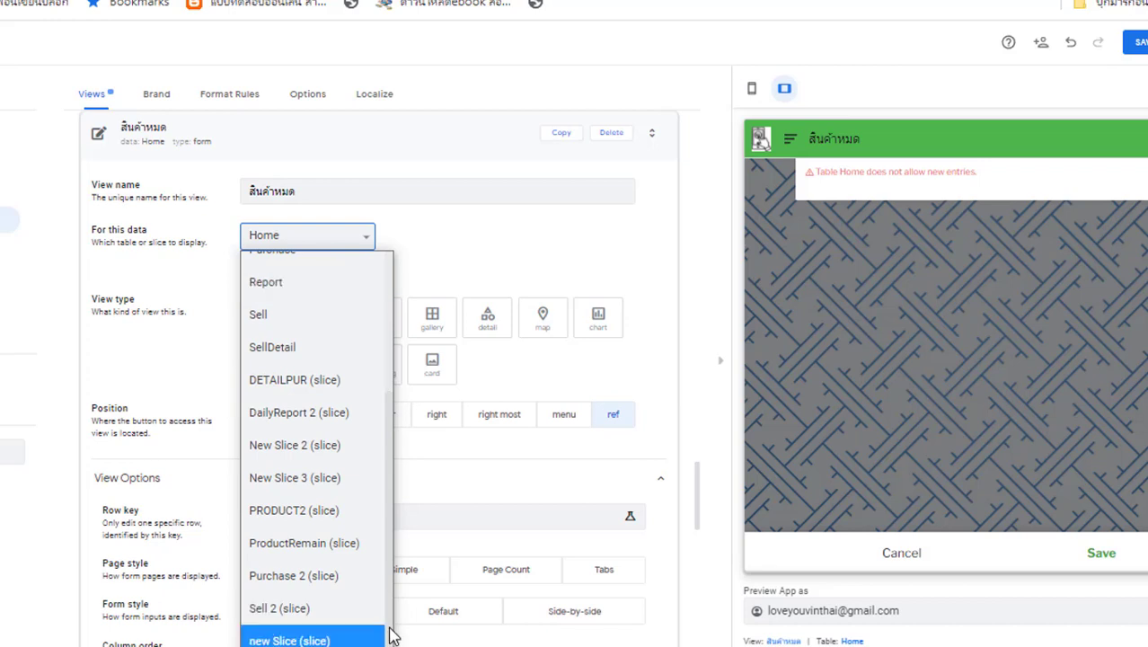
{"action": "left_click_drag", "start_coordinate": [391, 629], "coordinate": [391, 456]}
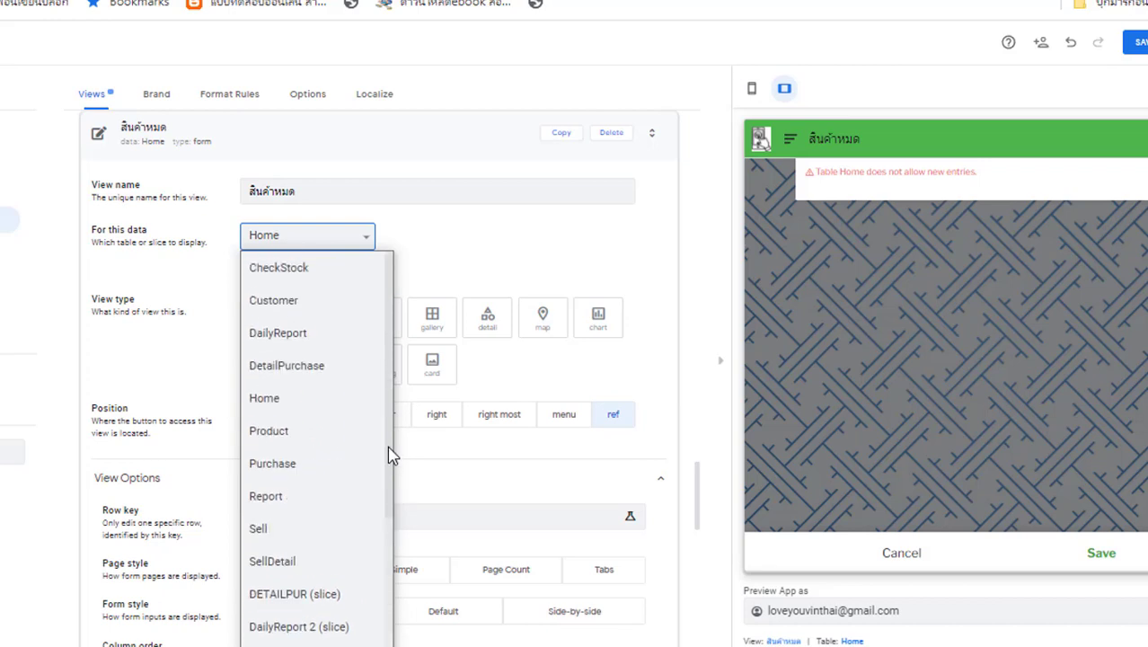
{"action": "scroll", "coordinate": [395, 503], "scroll_direction": "down", "scroll_amount": 1}
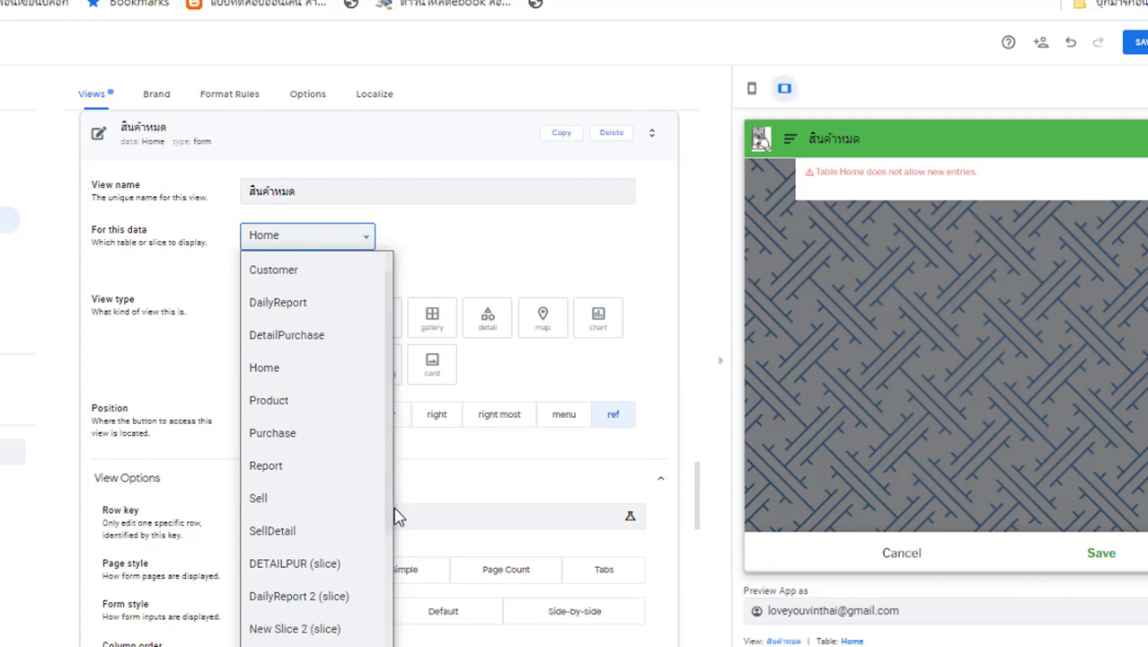
{"action": "left_click_drag", "start_coordinate": [395, 516], "coordinate": [398, 573]}
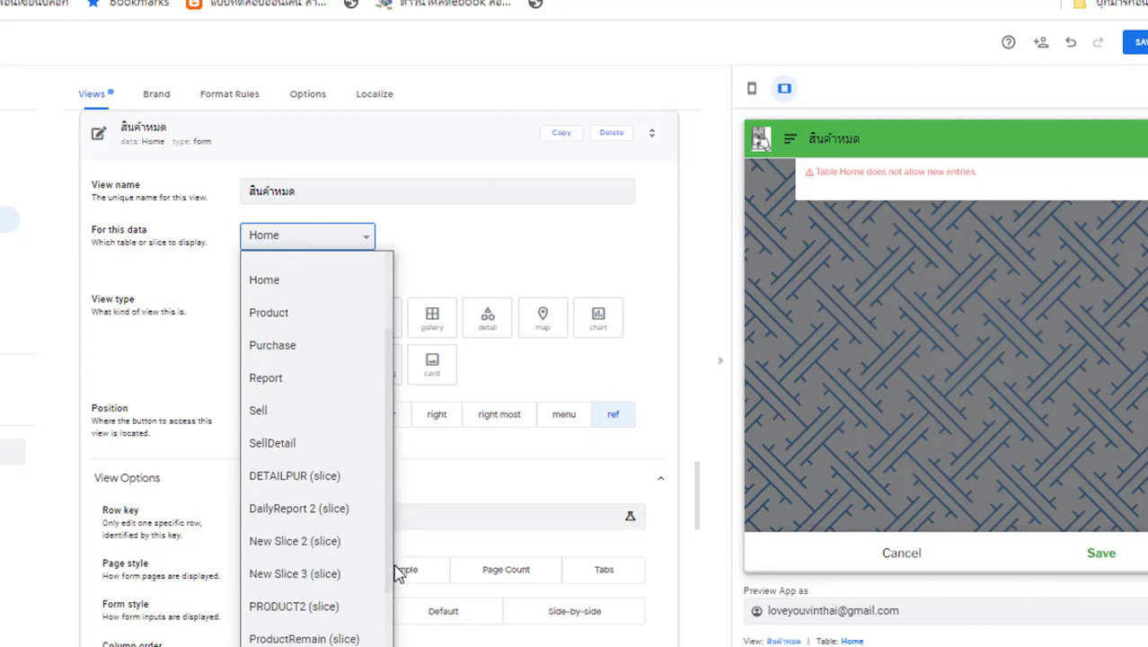
{"action": "left_click", "coordinate": [341, 636]}
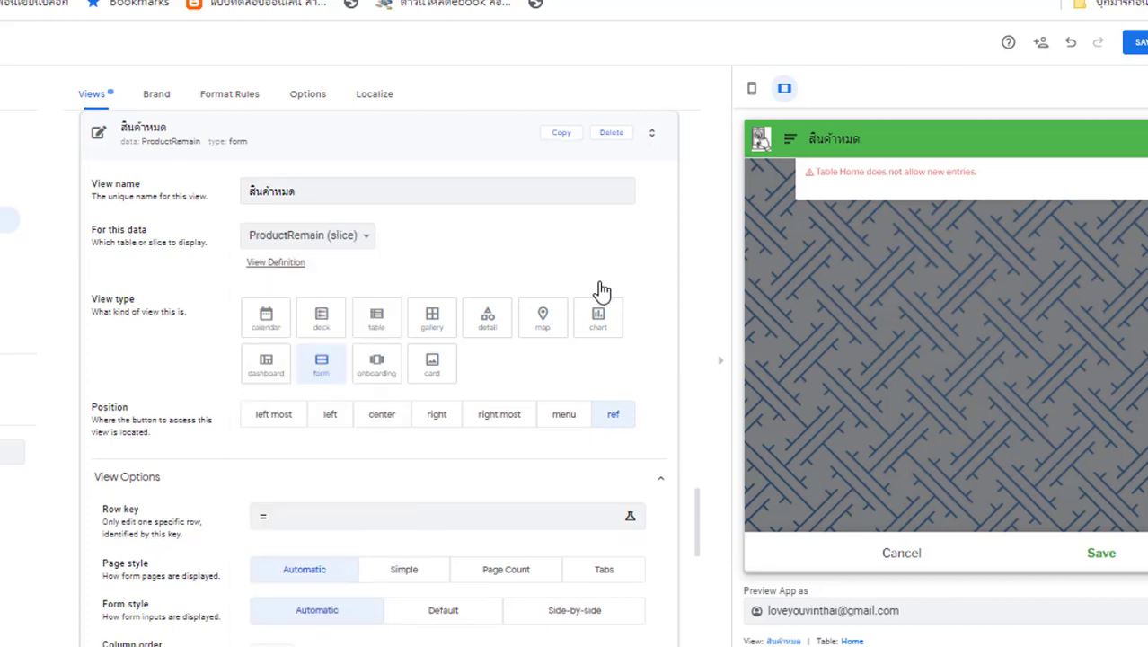
Step: Display the view as a table in the center position and save the app
{"action": "left_click", "coordinate": [320, 322]}
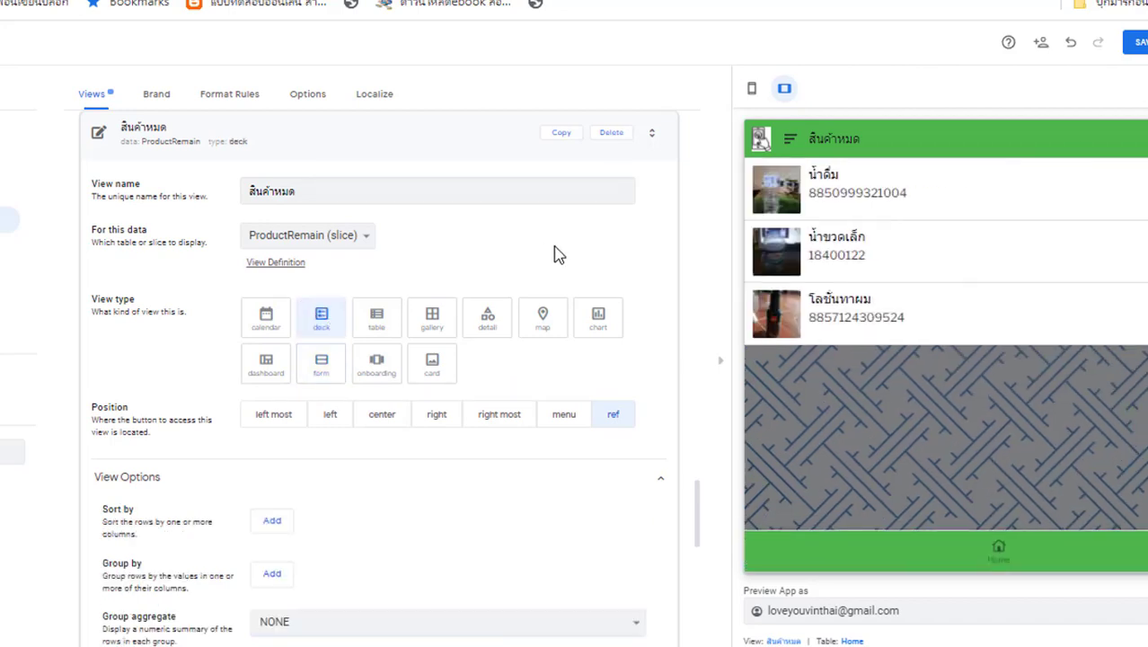
{"action": "left_click", "coordinate": [385, 325]}
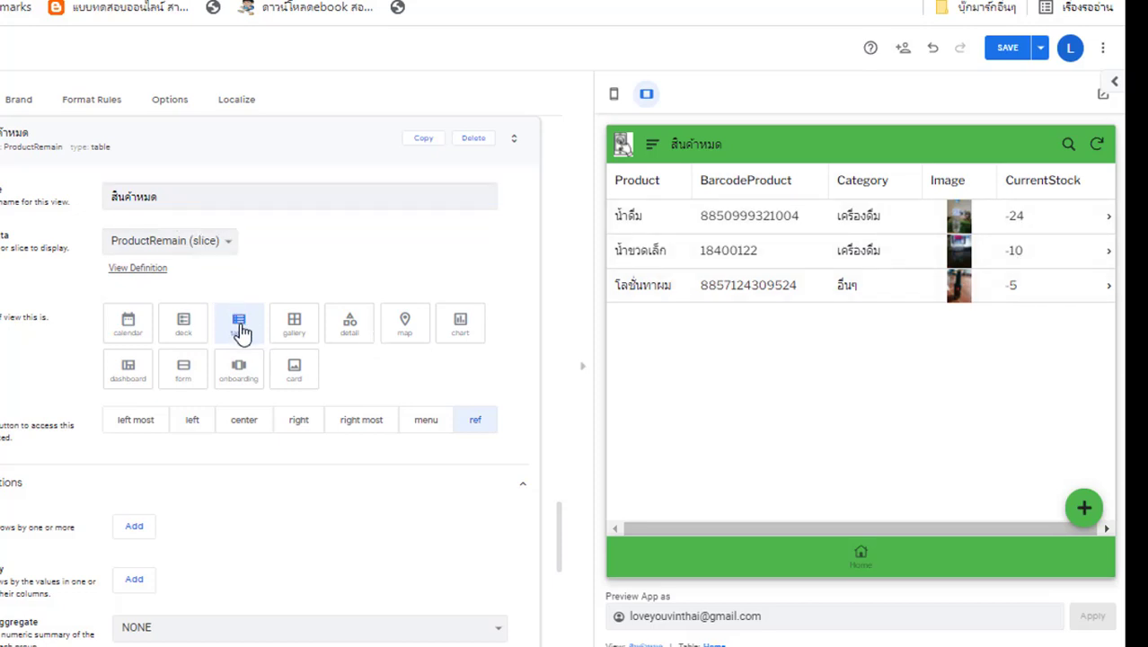
{"action": "left_click", "coordinate": [1008, 51]}
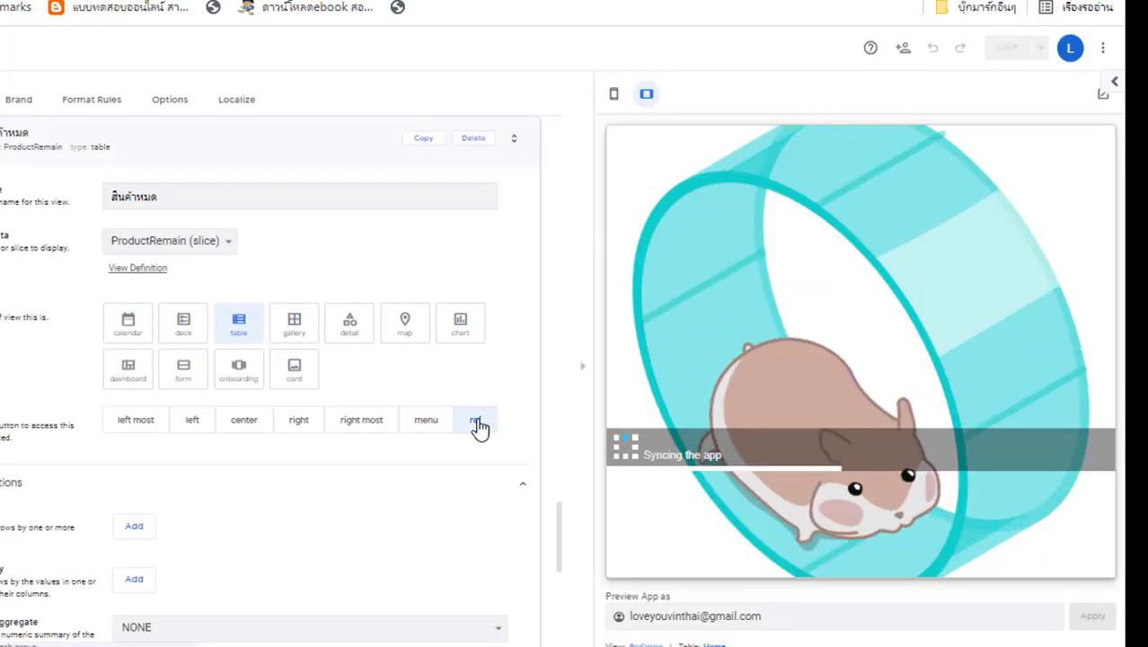
{"action": "left_click", "coordinate": [261, 427]}
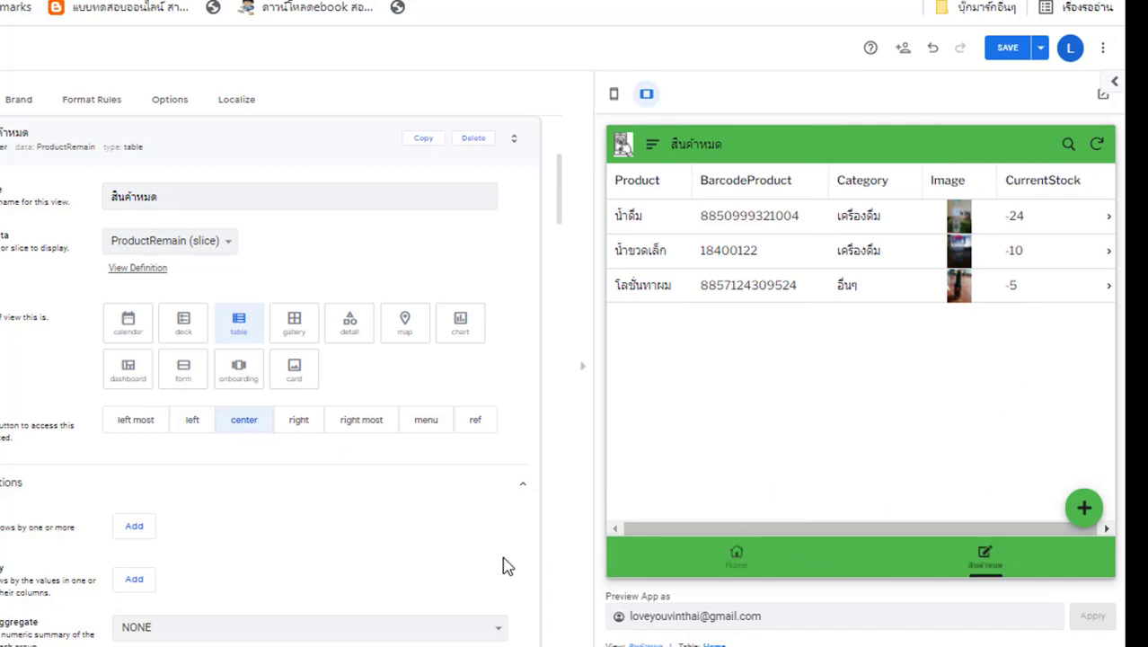
{"action": "left_click", "coordinate": [1021, 56]}
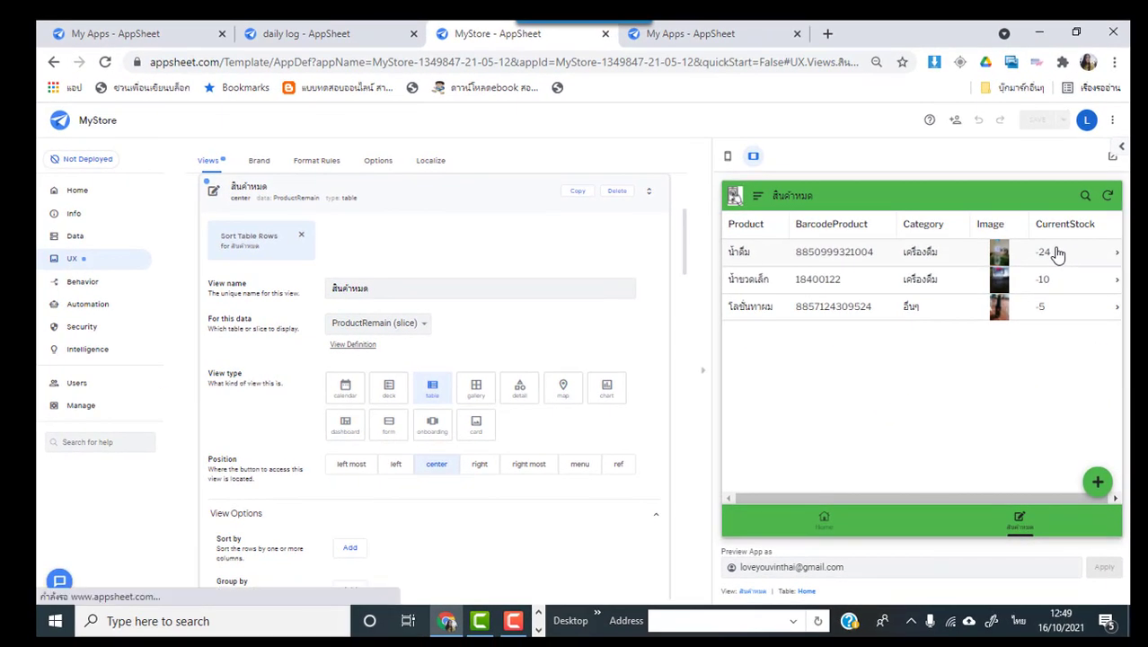
Step: Check the first product's details in the app preview and return to the สินค้าหมด view
{"action": "left_click", "coordinate": [1058, 255]}
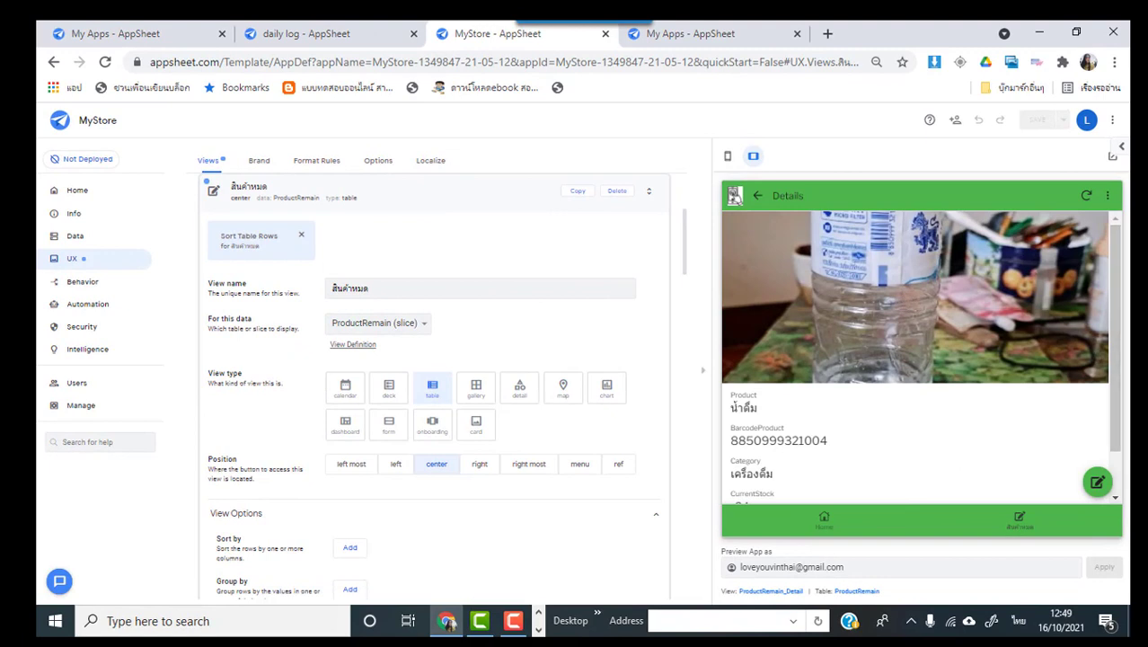
{"action": "scroll", "coordinate": [1121, 478], "scroll_direction": "down", "scroll_amount": 1}
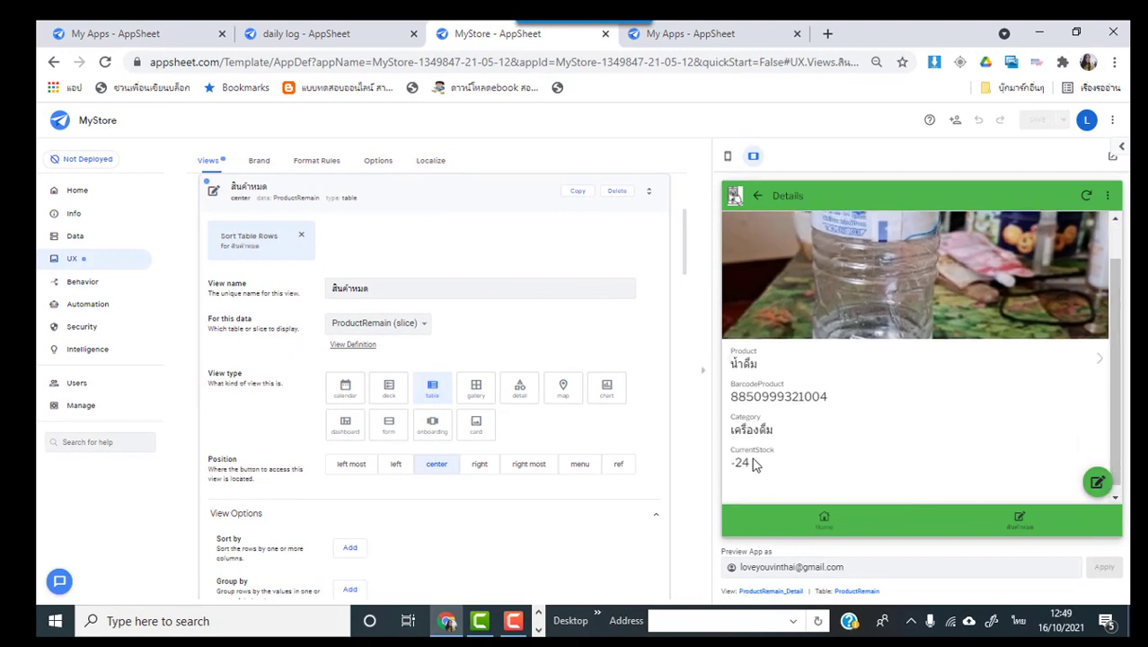
{"action": "left_click", "coordinate": [760, 197]}
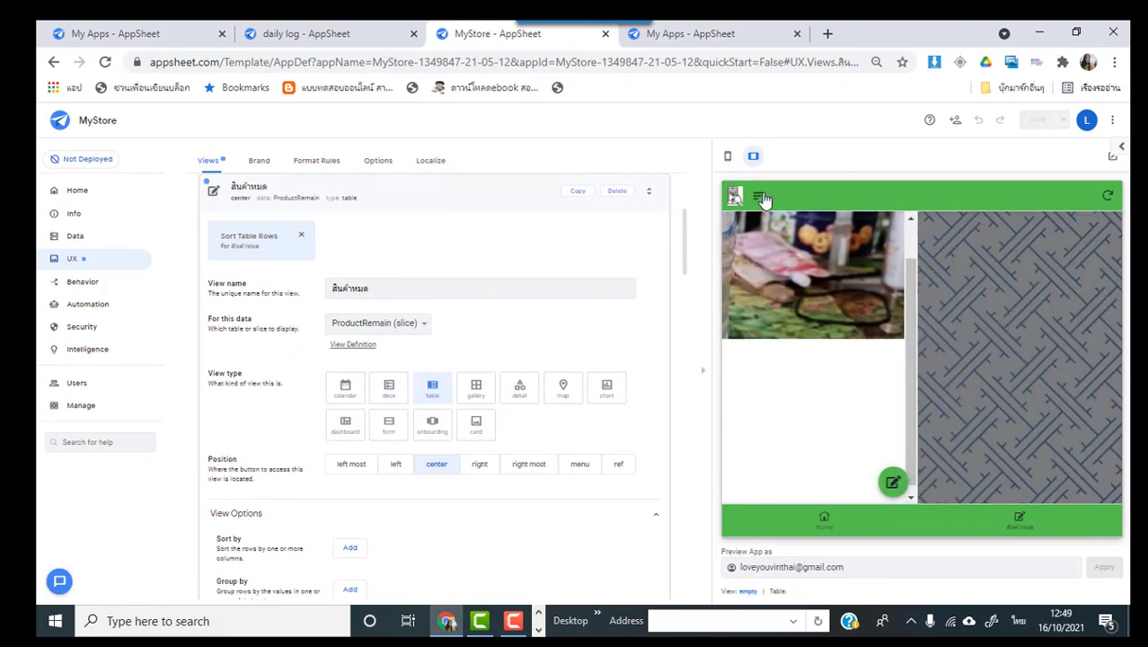
{"action": "left_click", "coordinate": [1021, 519]}
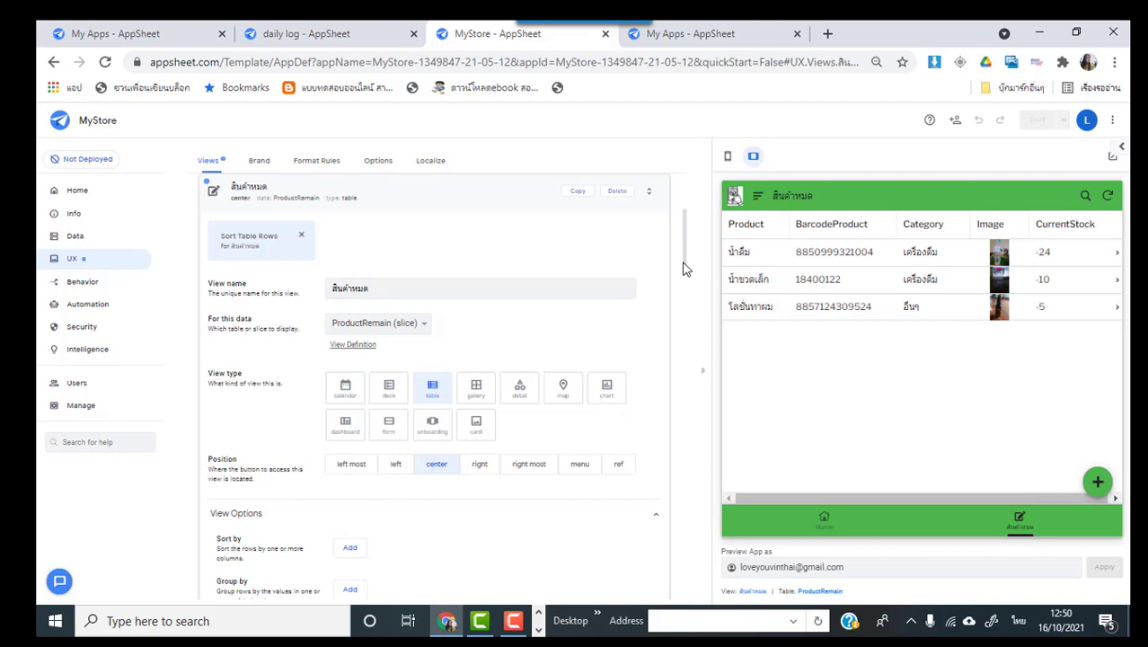
Step: Fill the view's display name formula from the saved snippet: CONCATENATE("สินค้าหมด", "(",COUNT(SELECT(Product[BarcodeProduct],([CurrentStock]<=0))),")")
{"action": "left_click_drag", "start_coordinate": [685, 267], "coordinate": [697, 379]}
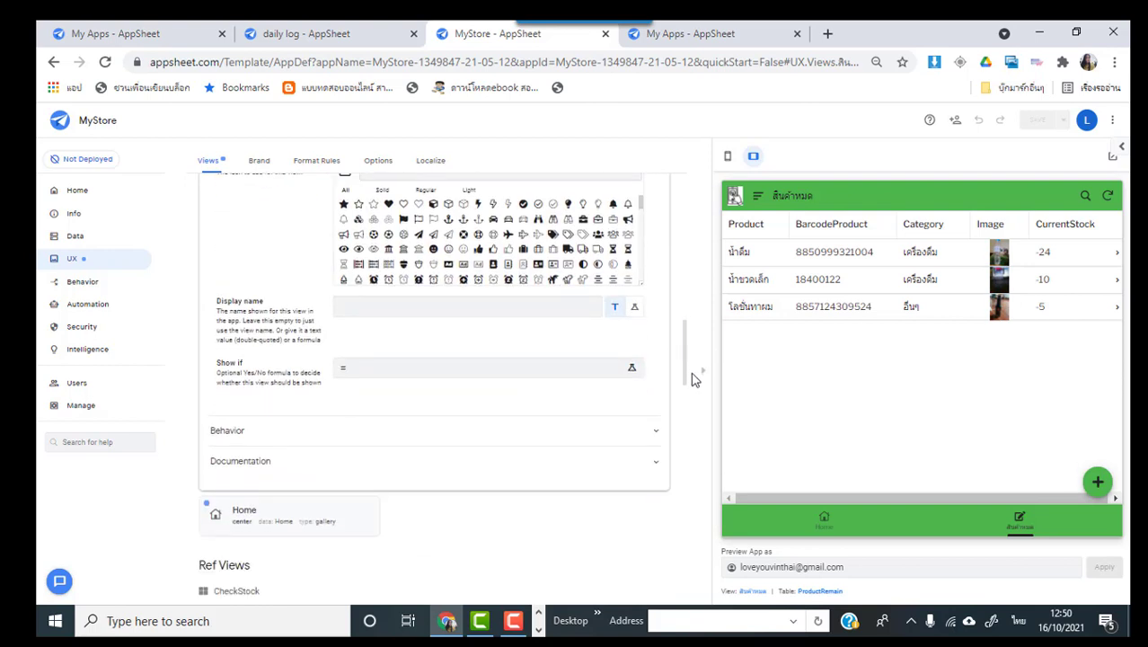
{"action": "left_click", "coordinate": [575, 307]}
{"action": "left_click", "coordinate": [632, 308]}
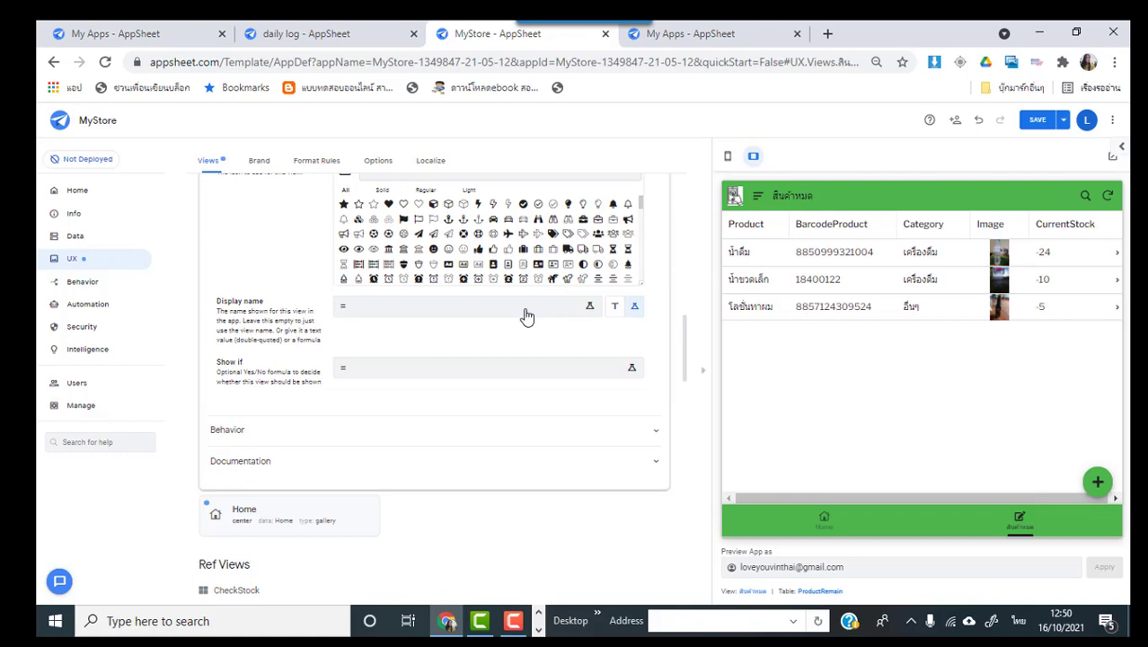
{"action": "left_click", "coordinate": [589, 308]}
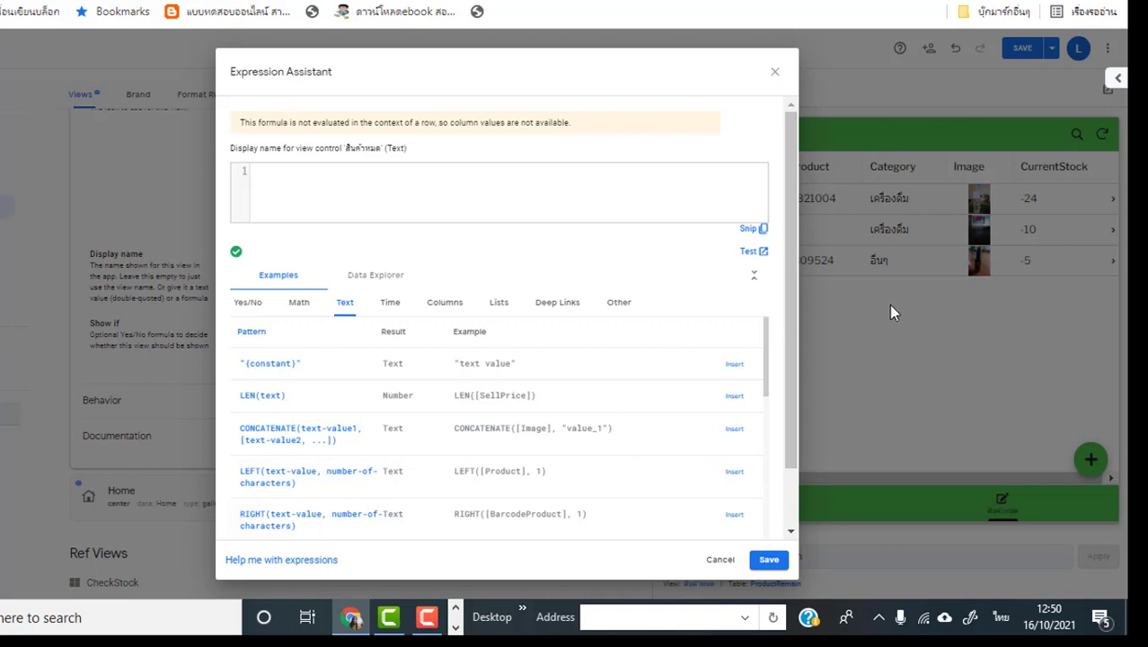
{"action": "left_click", "coordinate": [1118, 78]}
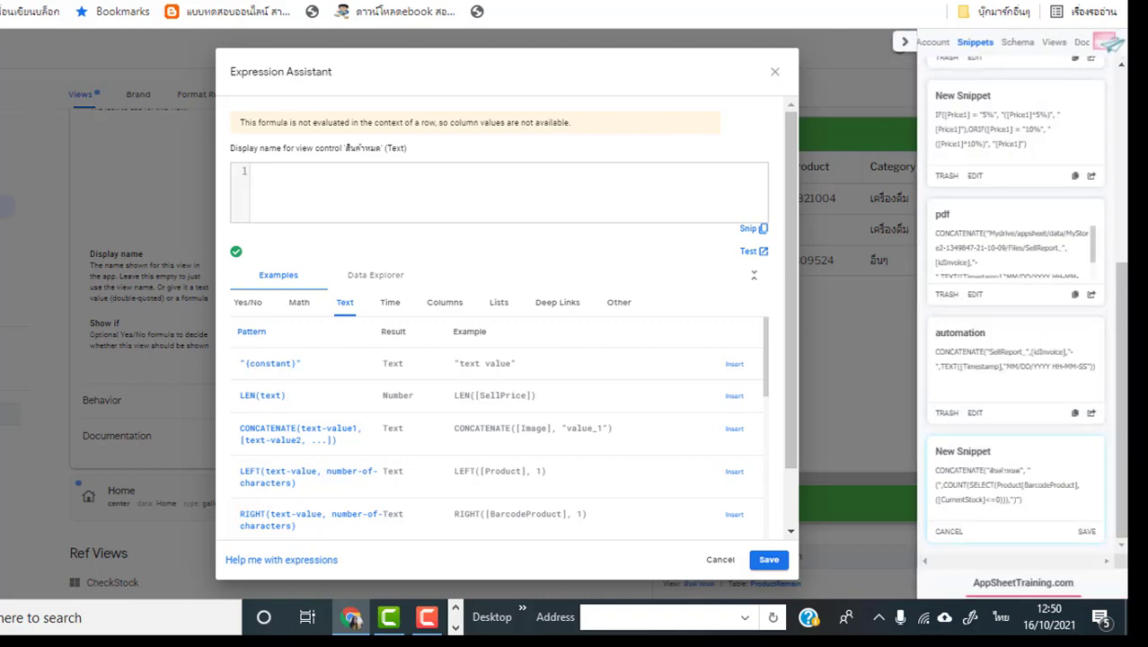
{"action": "left_click", "coordinate": [1089, 535]}
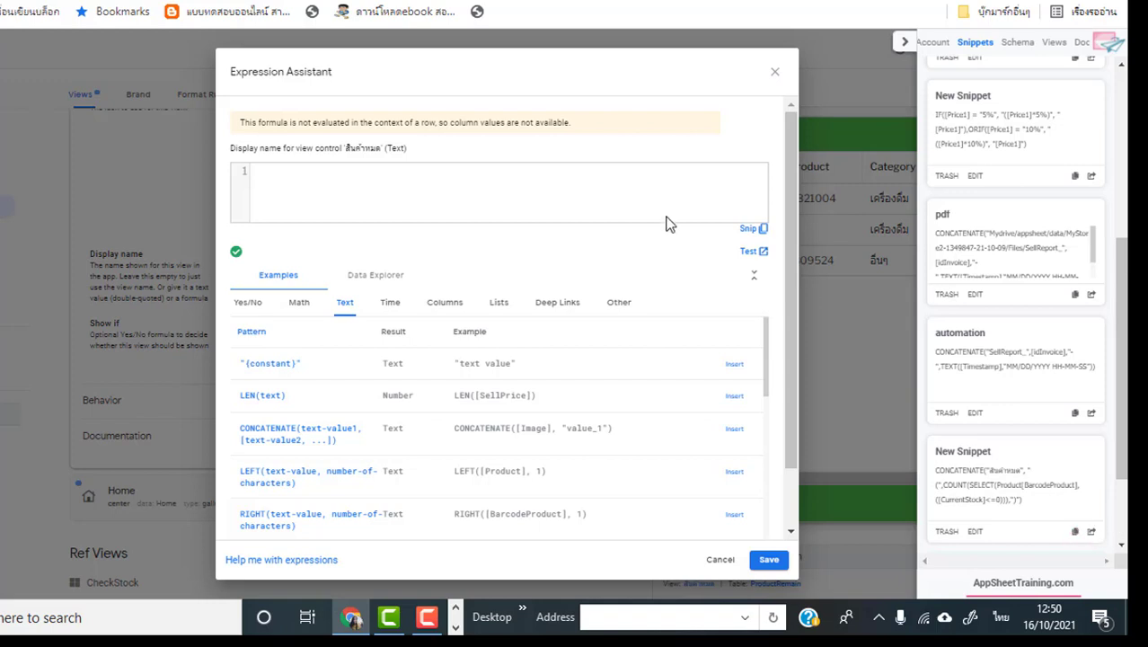
{"action": "left_click", "coordinate": [1089, 532]}
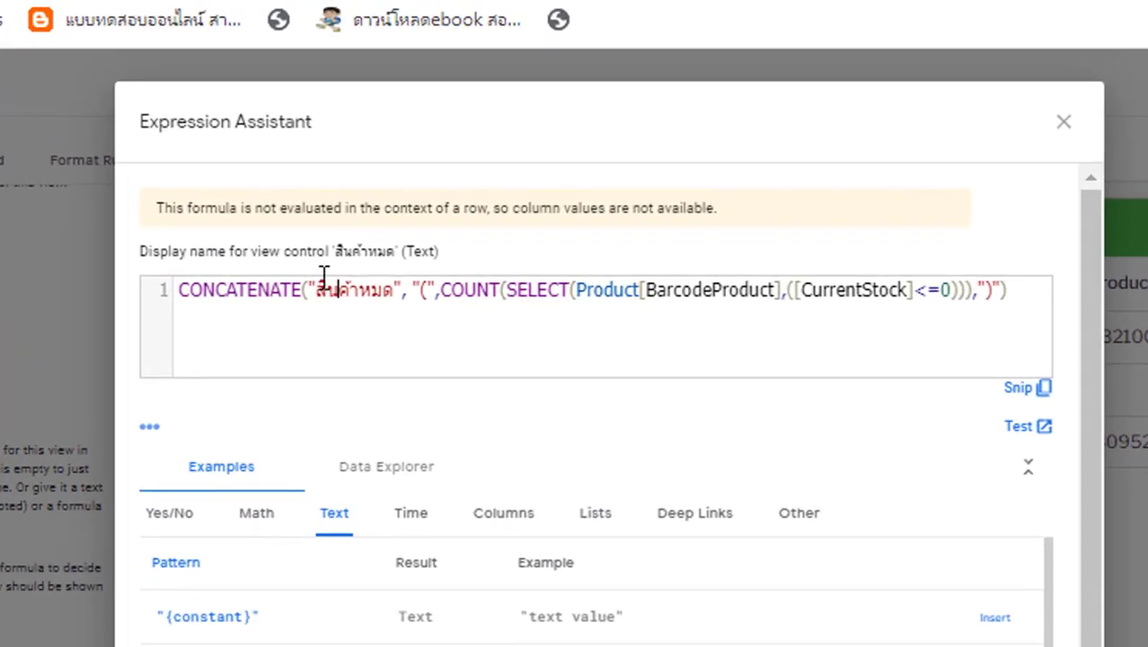
{"action": "left_click", "coordinate": [385, 292]}
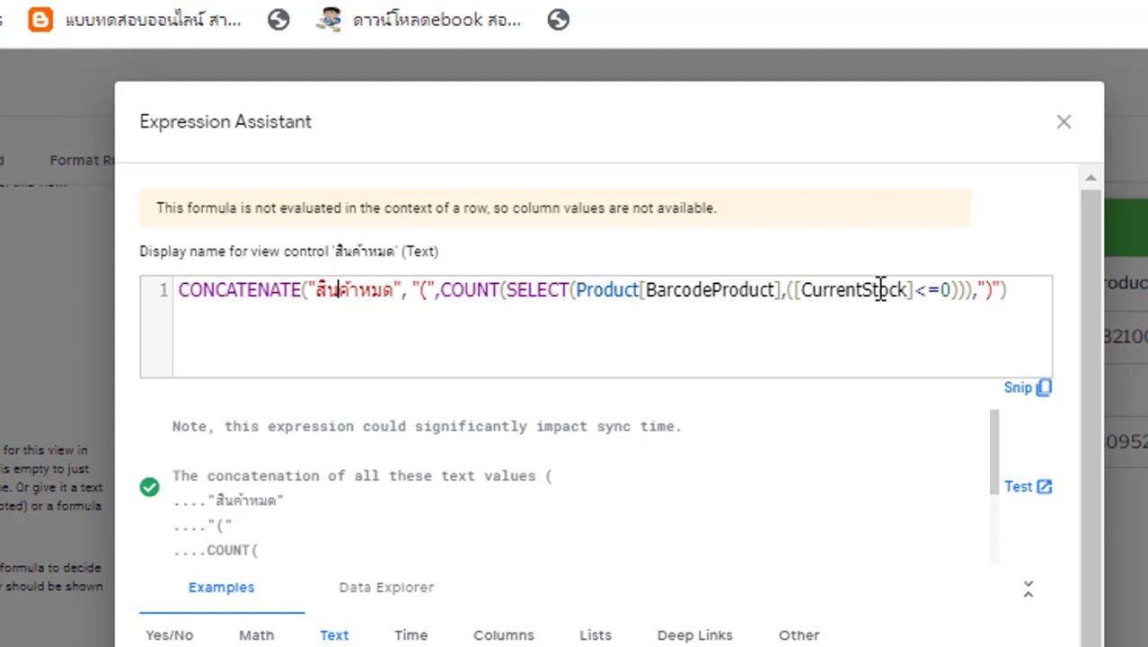
Step: Change the stock condition in the display name formula to [CurrentStock]<=2 and save the expression
{"action": "left_click", "coordinate": [953, 285]}
{"action": "key", "text": "BackSpace"}
{"action": "type", "text": "๑"}
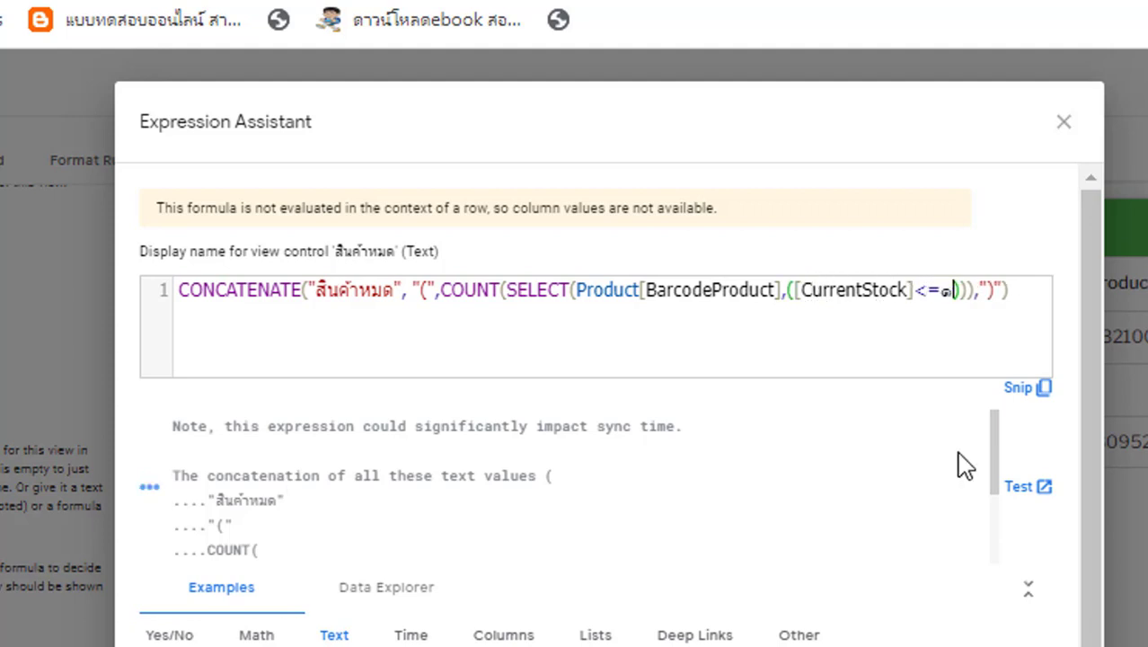
{"action": "key", "text": "BackSpace"}
{"action": "type", "text": "/"}
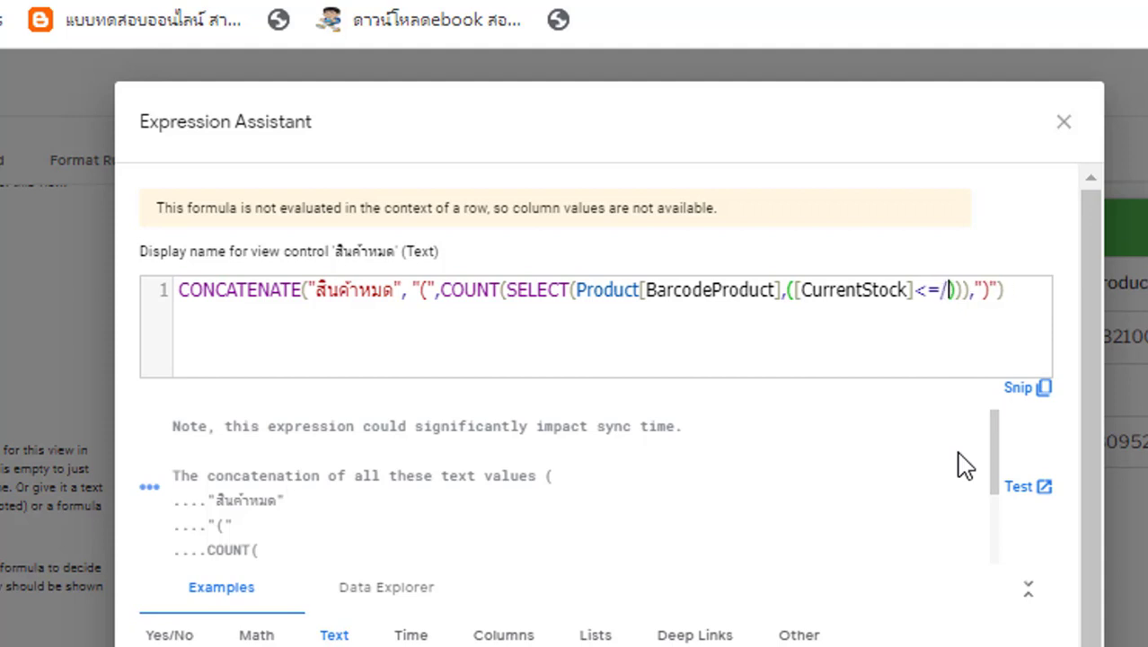
{"action": "key", "text": "BackSpace"}
{"action": "type", "text": "2"}
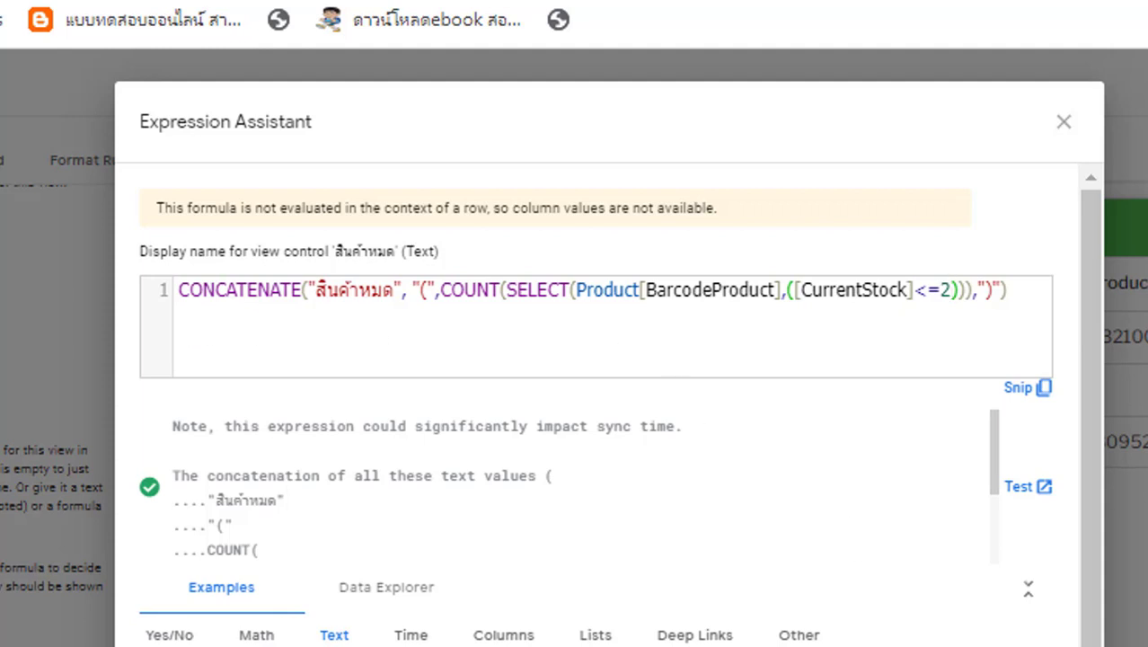
{"action": "left_click", "coordinate": [1033, 642]}
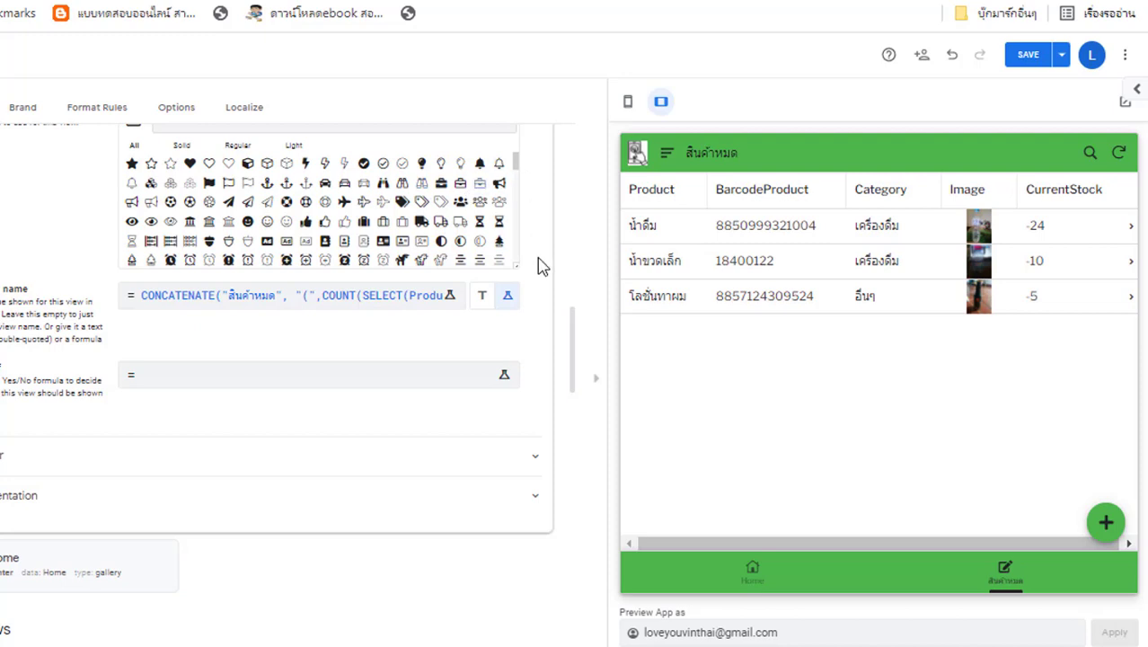
Step: Set the view's icon to the outlined bullhorn and save the app
{"action": "scroll", "coordinate": [578, 327], "scroll_direction": "up", "scroll_amount": 1}
{"action": "scroll", "coordinate": [577, 316], "scroll_direction": "up", "scroll_amount": 3}
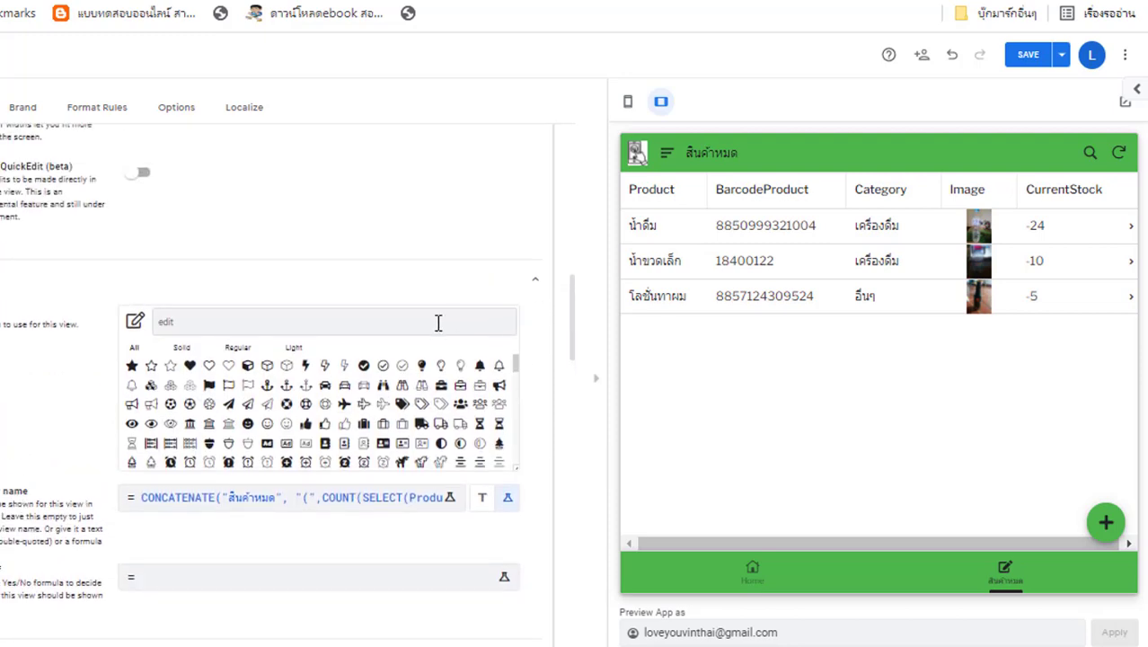
{"action": "left_click", "coordinate": [153, 406]}
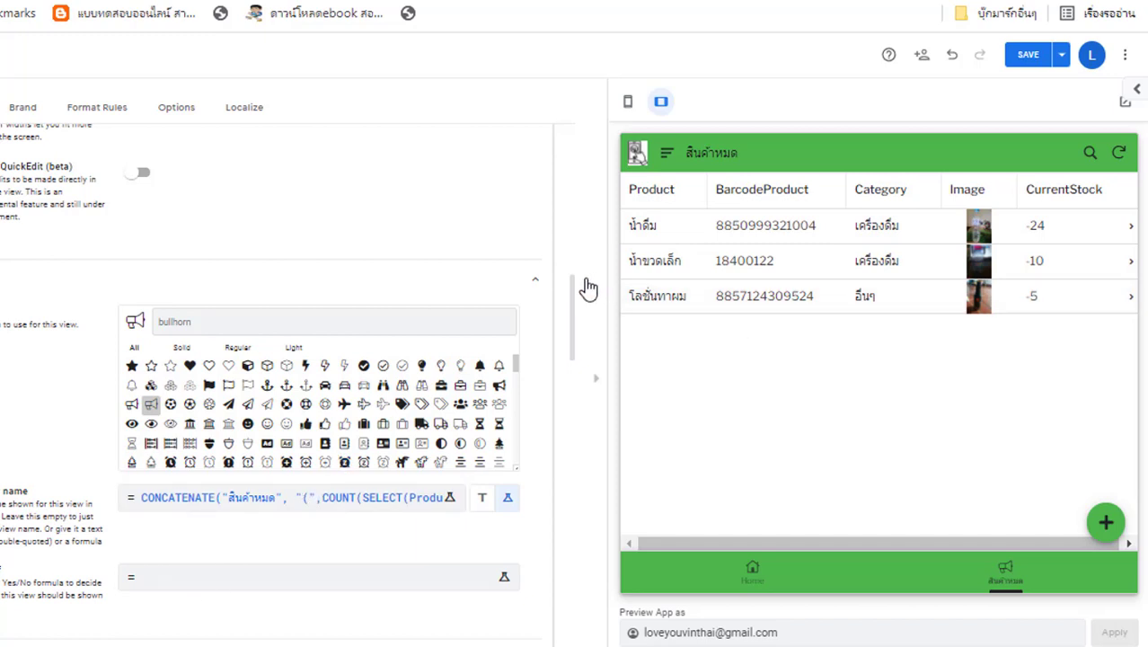
{"action": "left_click_drag", "start_coordinate": [578, 297], "coordinate": [579, 326]}
{"action": "left_click", "coordinate": [535, 466]}
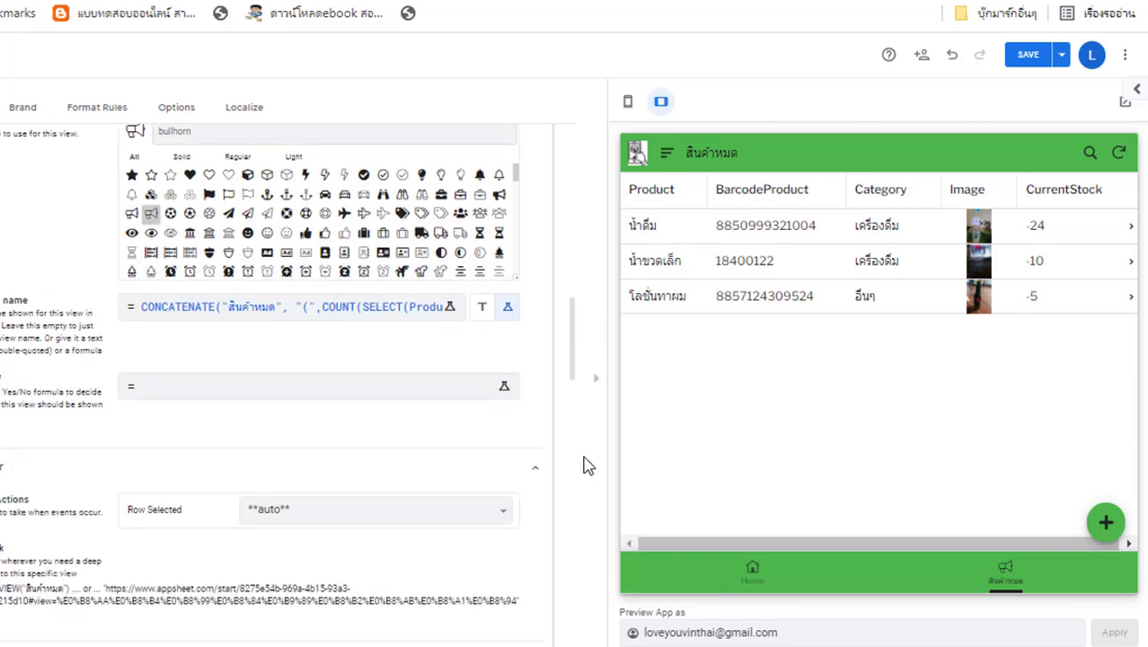
{"action": "left_click_drag", "start_coordinate": [575, 360], "coordinate": [577, 329]}
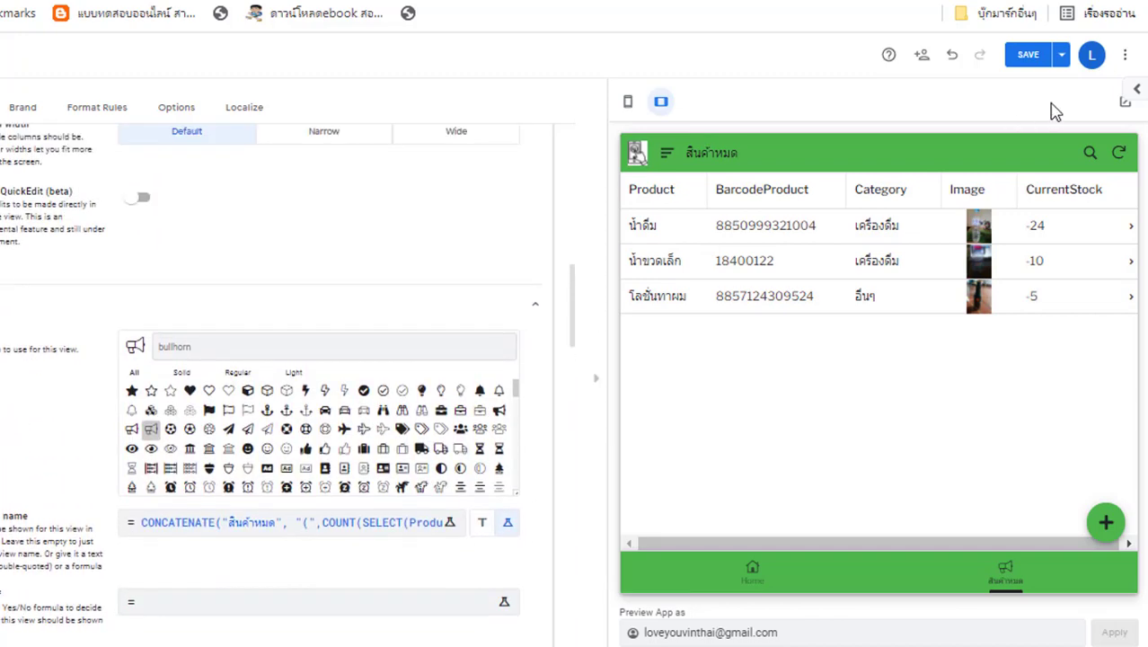
{"action": "left_click", "coordinate": [1028, 58]}
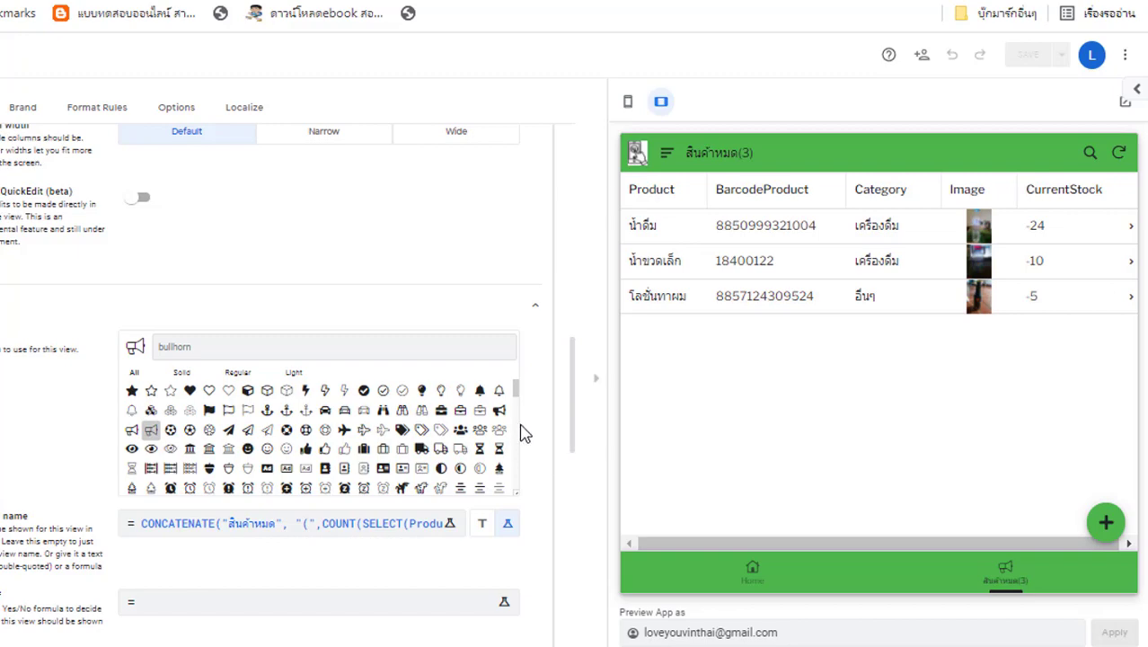
{"action": "scroll", "coordinate": [519, 422], "scroll_direction": "down", "scroll_amount": 3}
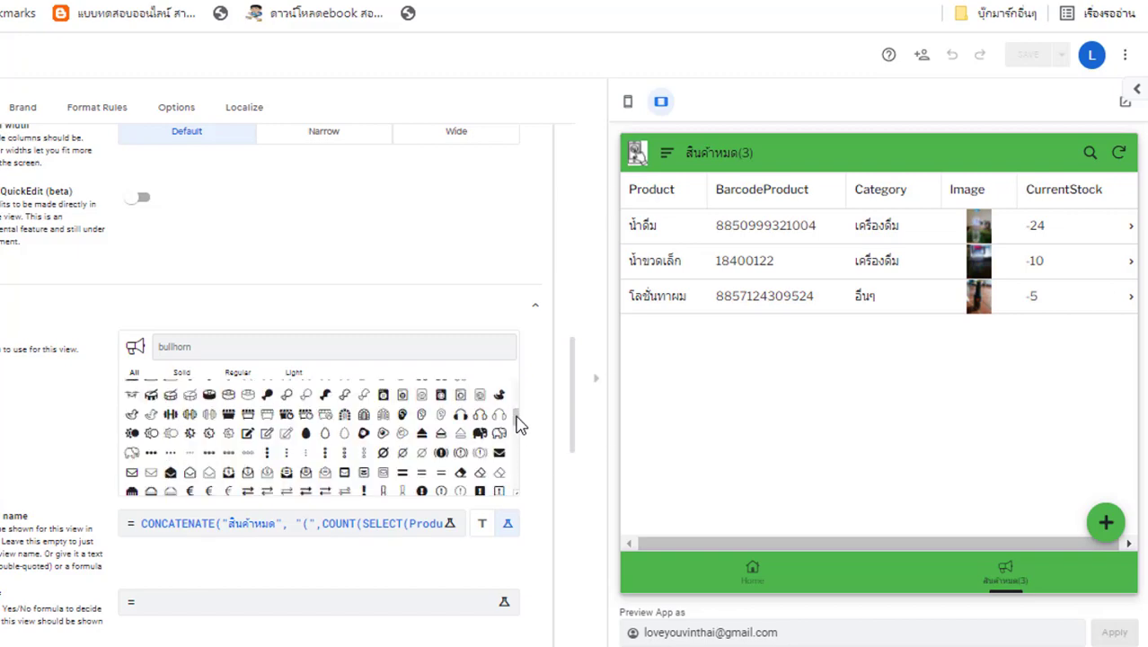
{"action": "left_click_drag", "start_coordinate": [519, 422], "coordinate": [526, 500]}
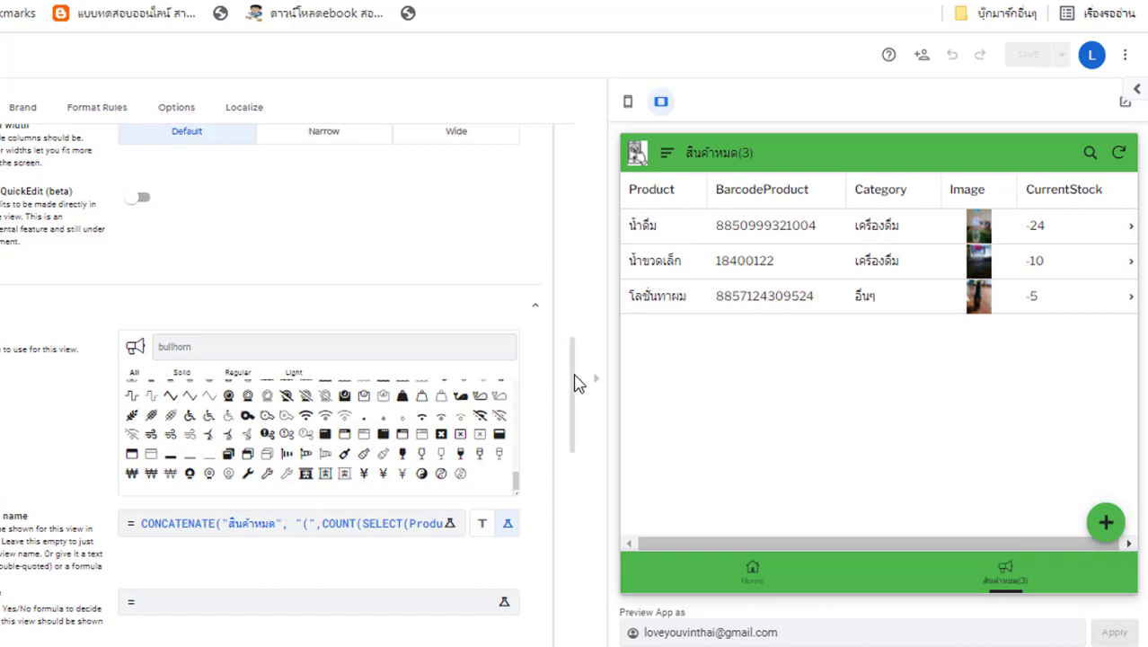
{"action": "left_click_drag", "start_coordinate": [574, 383], "coordinate": [575, 431]}
{"action": "scroll", "coordinate": [575, 431], "scroll_direction": "down", "scroll_amount": 5}
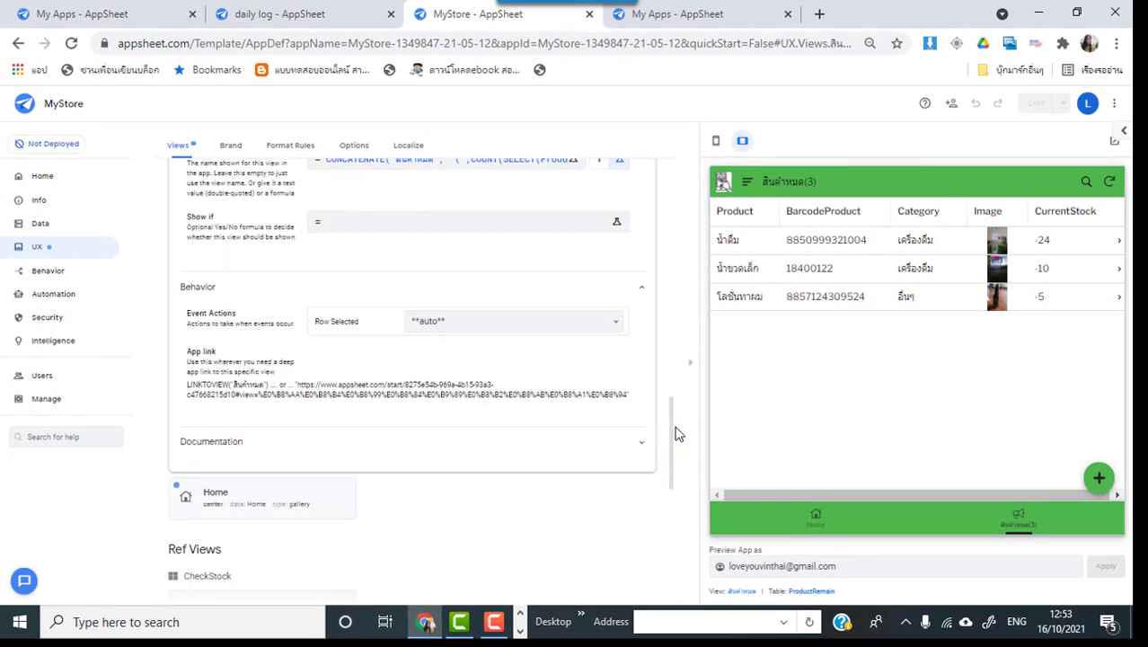
{"action": "left_click_drag", "start_coordinate": [674, 430], "coordinate": [697, 282]}
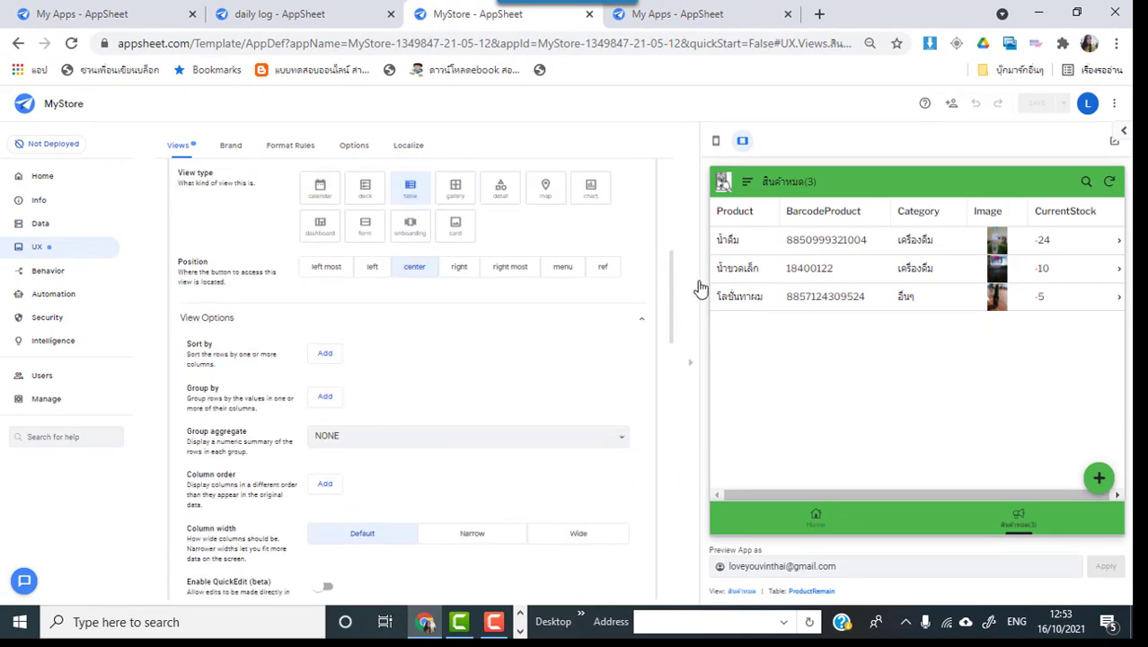
Step: Check the น้ำดื่ม product's details and the Product gallery from Home in the app preview, ending on the สินค้าหมด view
{"action": "left_click", "coordinate": [1062, 242]}
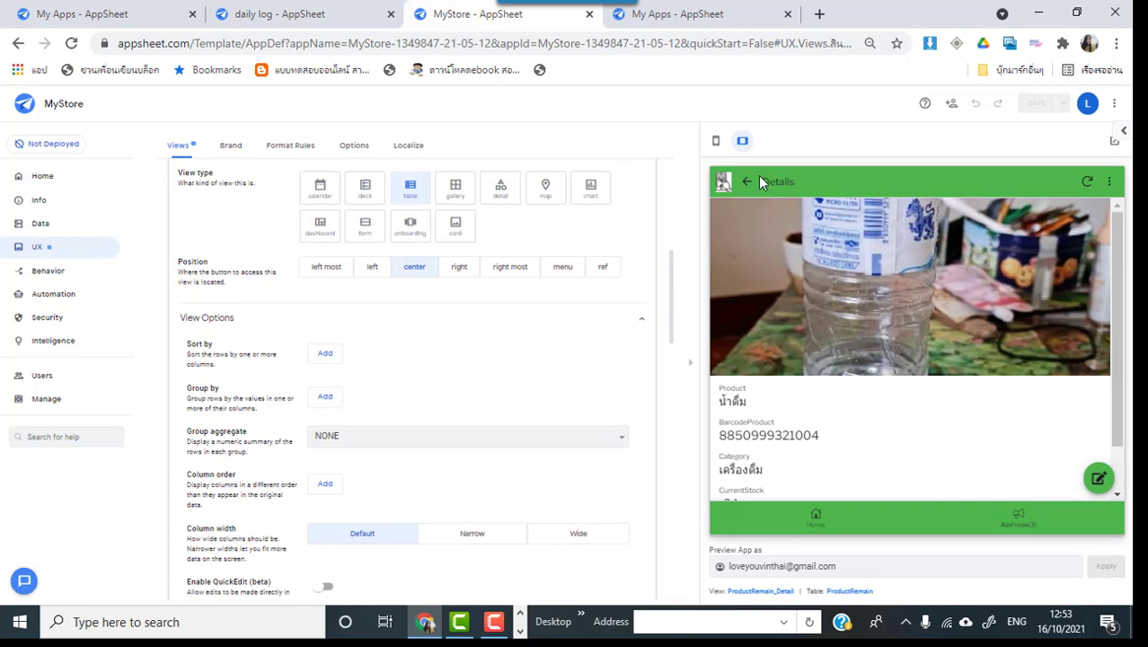
{"action": "left_click", "coordinate": [753, 182]}
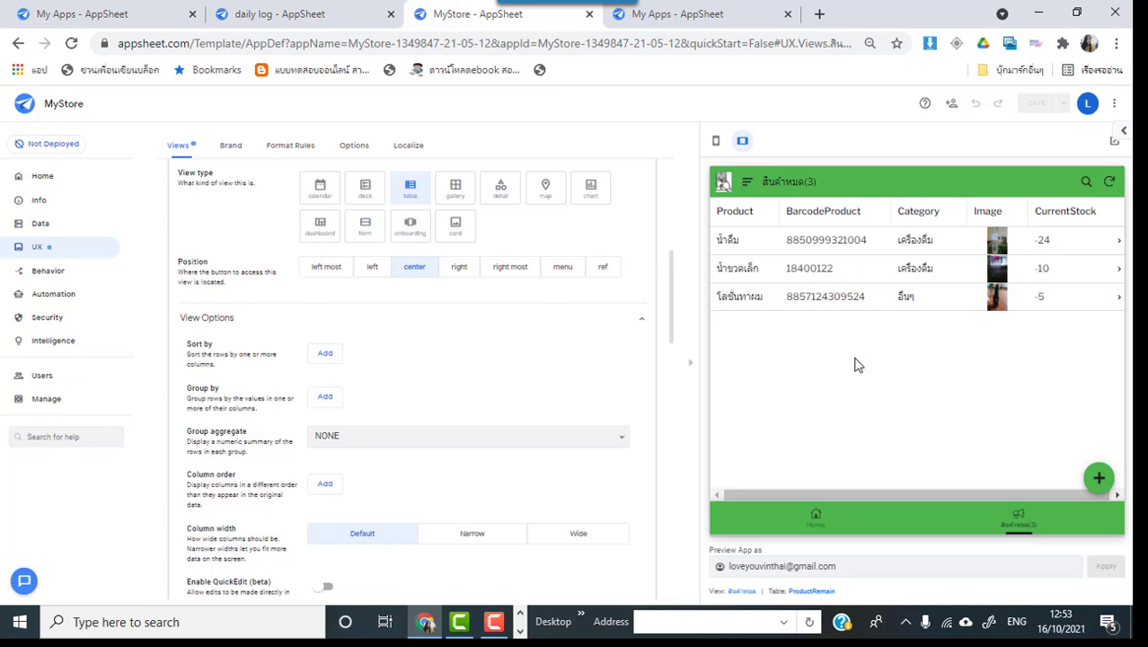
{"action": "left_click", "coordinate": [813, 526]}
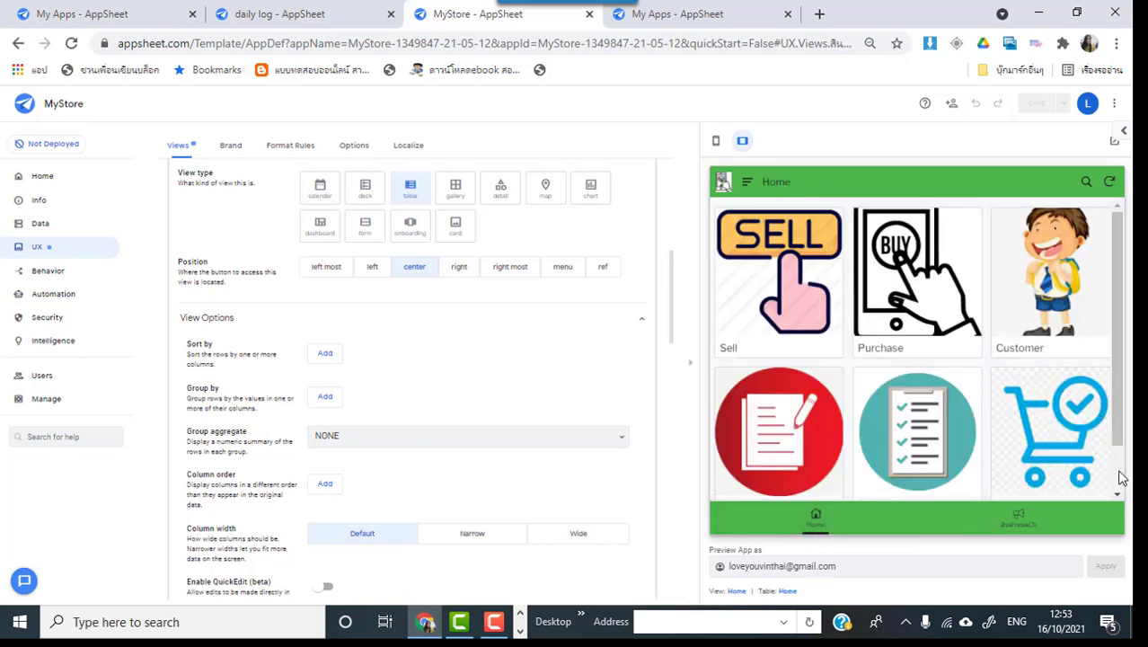
{"action": "scroll", "coordinate": [1119, 474], "scroll_direction": "down", "scroll_amount": 2}
{"action": "left_click", "coordinate": [1058, 412]}
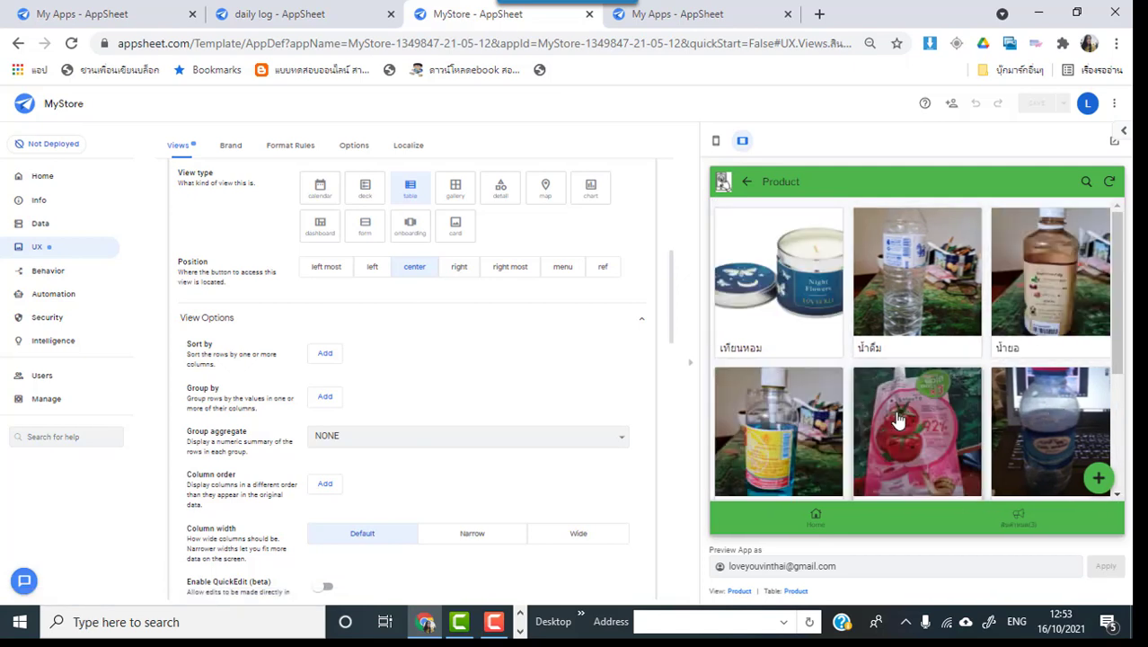
{"action": "left_click", "coordinate": [815, 518]}
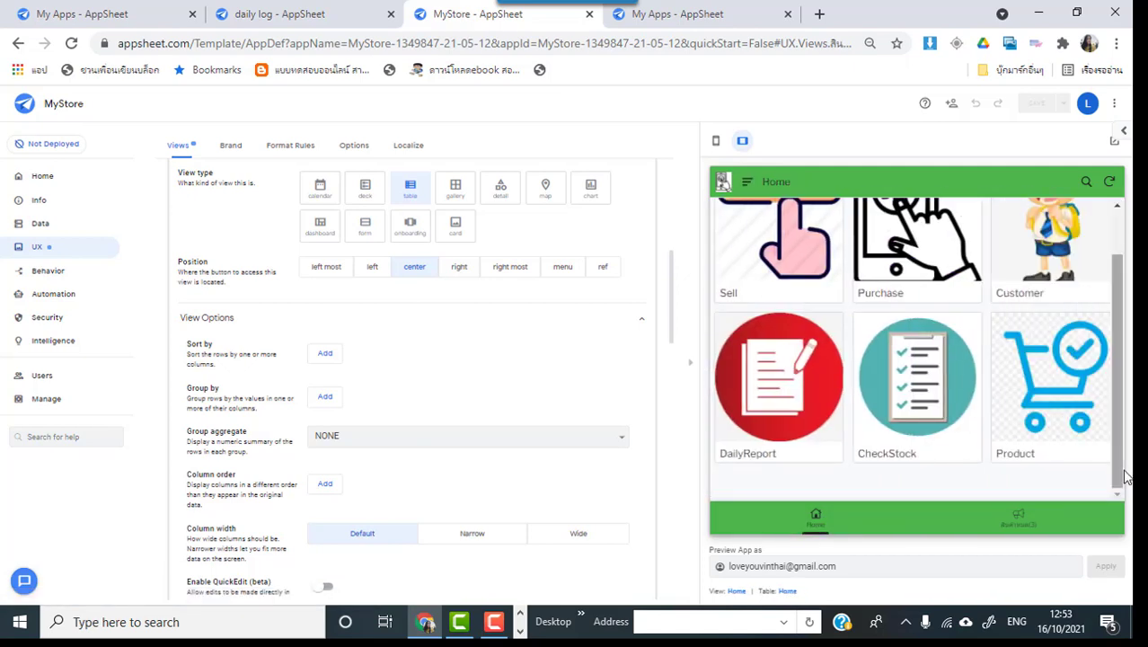
{"action": "left_click", "coordinate": [1019, 519]}
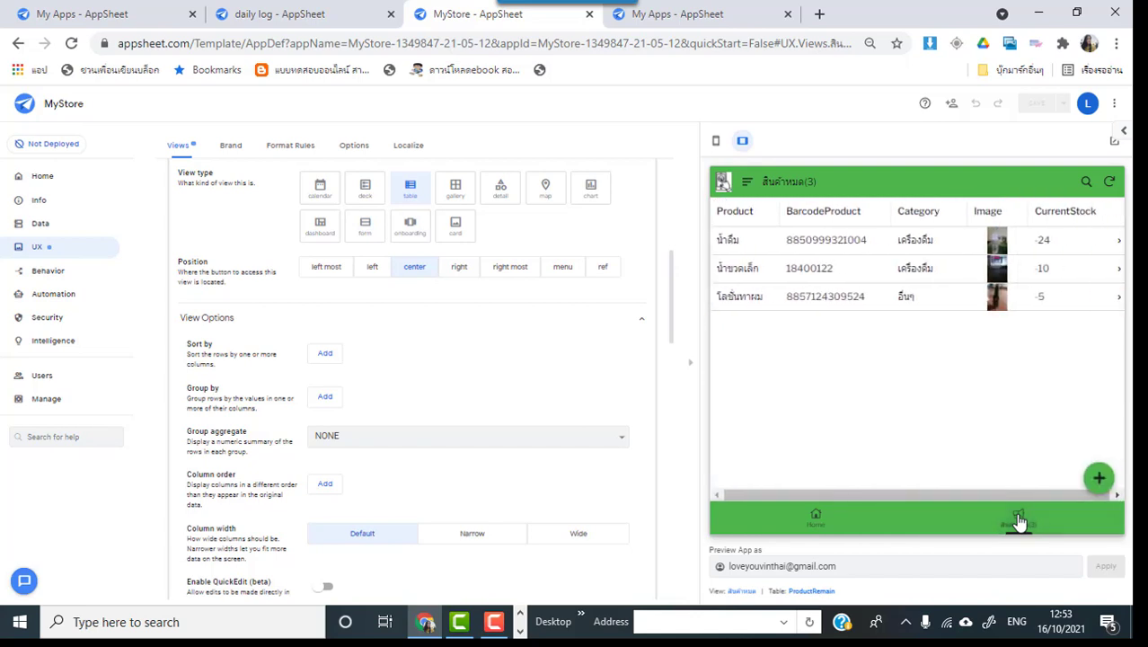